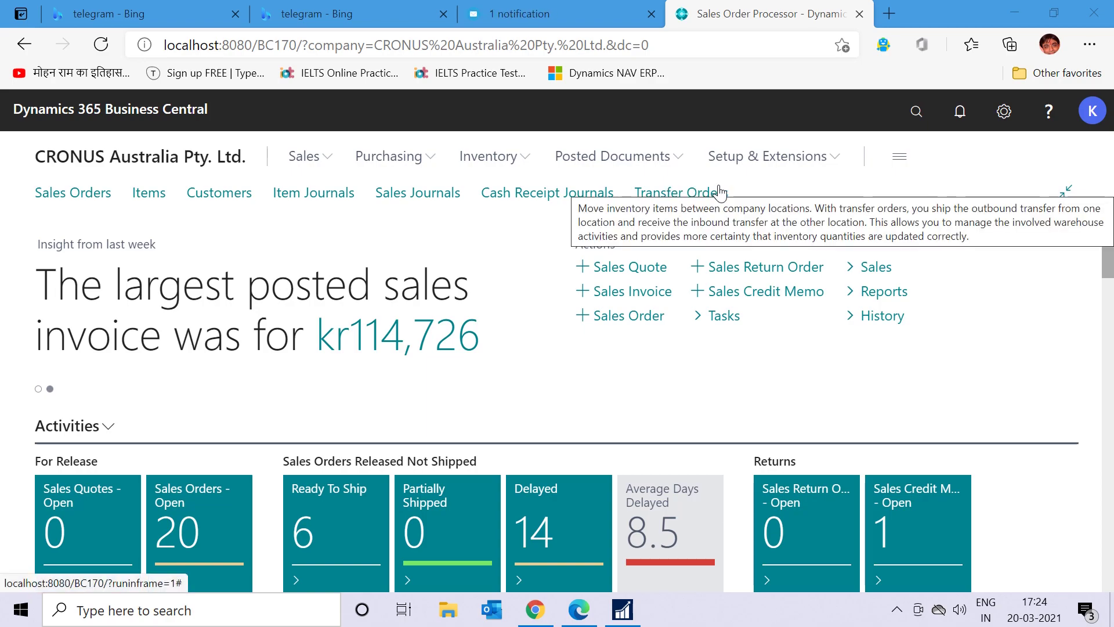
Search for "location" and open the Locations list to review the warehouse codes
left_click(915, 111)
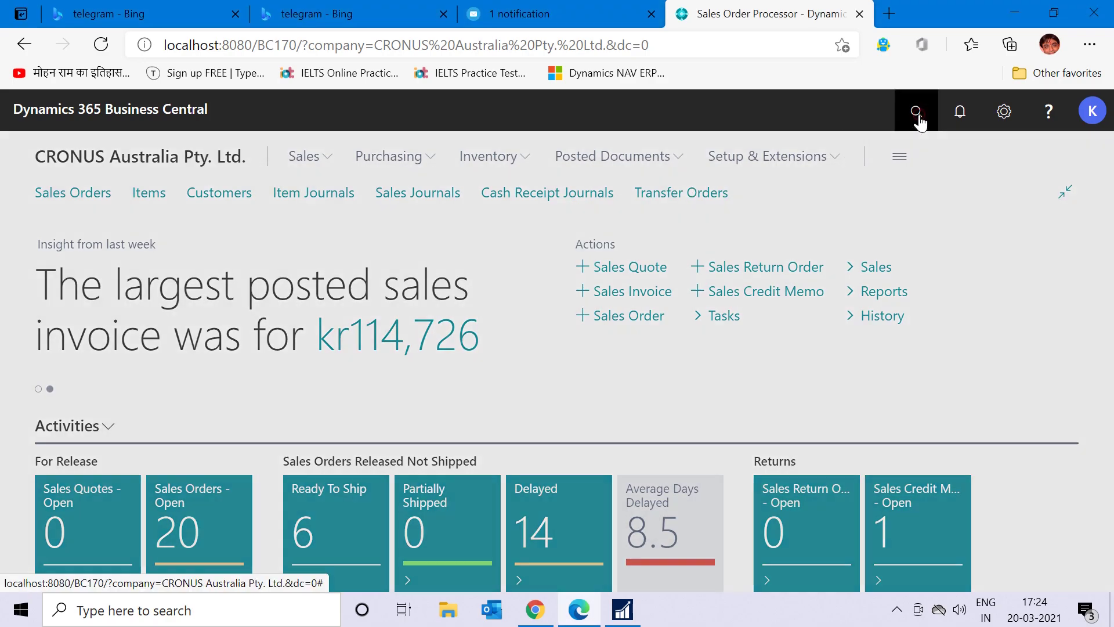
type("location")
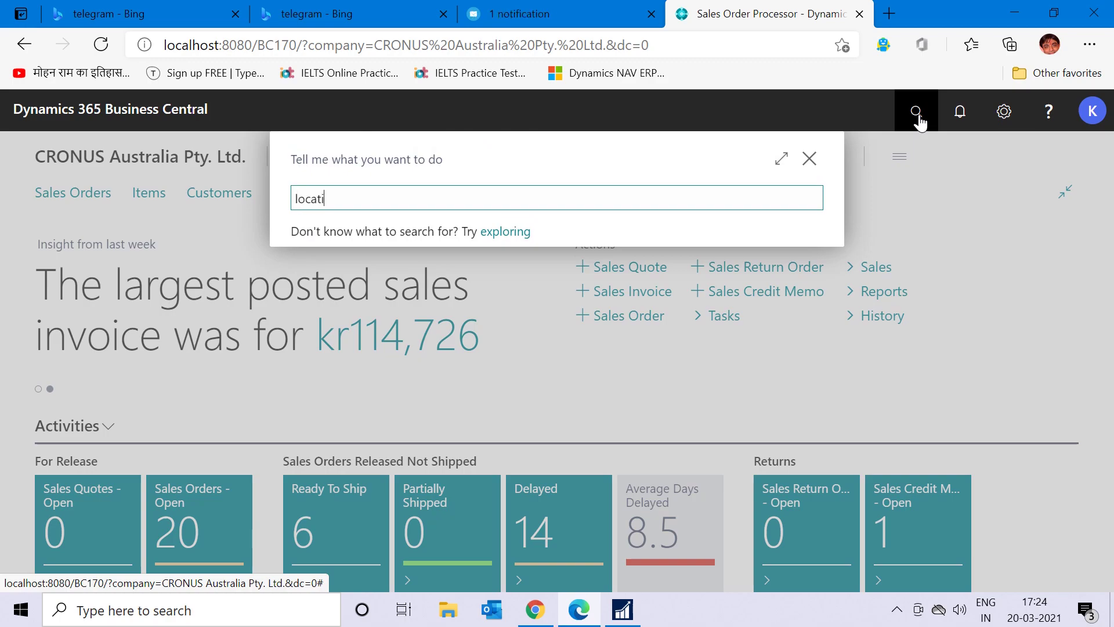
left_click(344, 277)
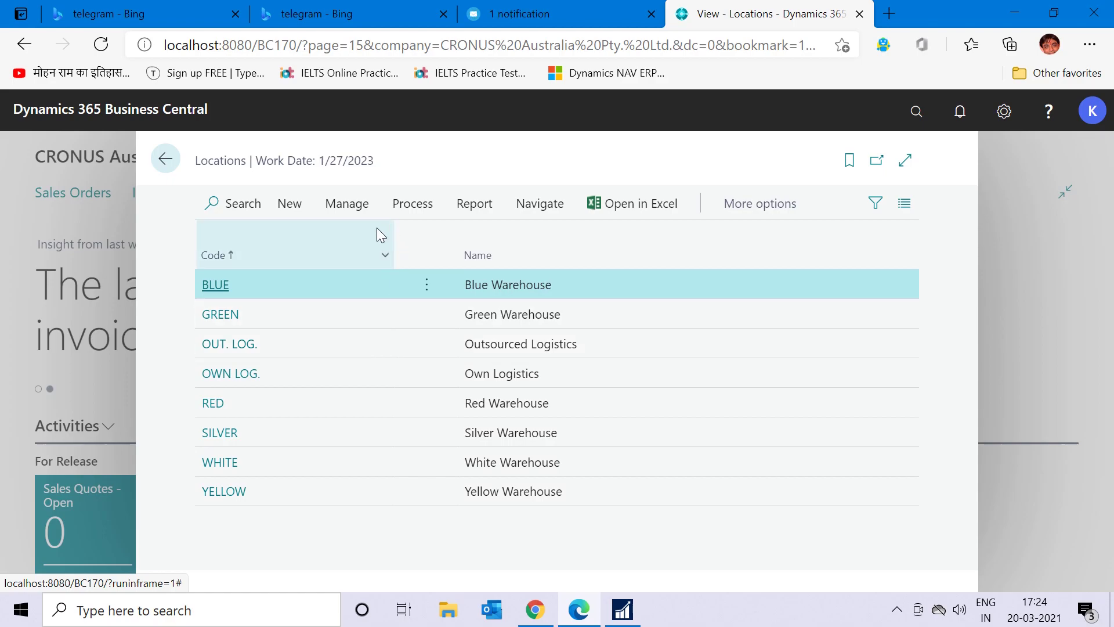
mouse_move(314, 256)
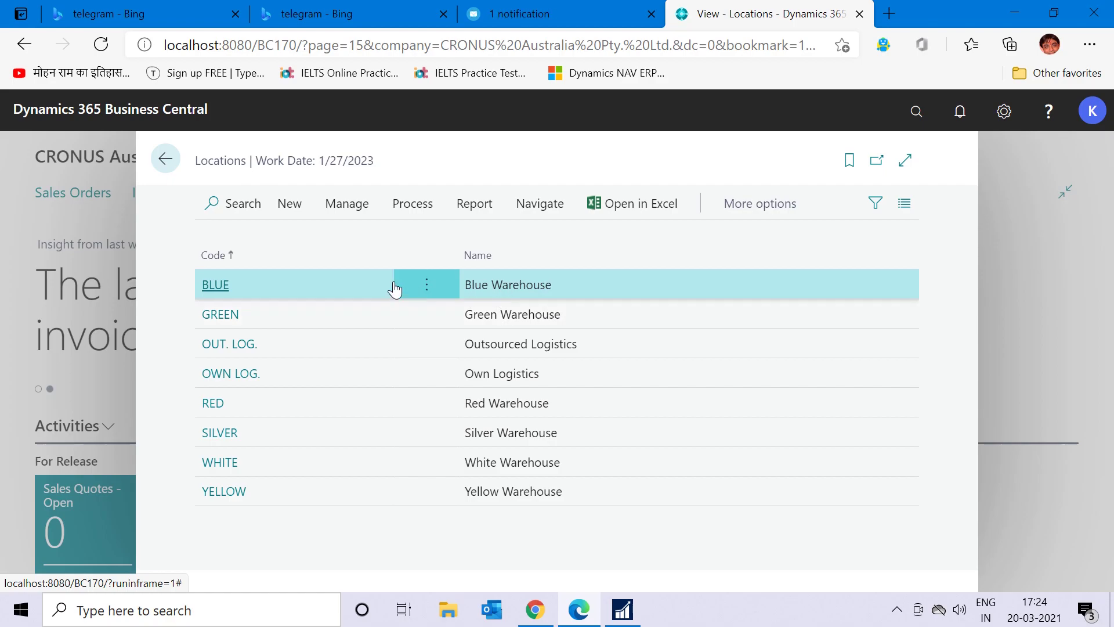
Examine the Use As In-Transit setting on the OWN LOG. location card, and return to the home page
left_click(237, 378)
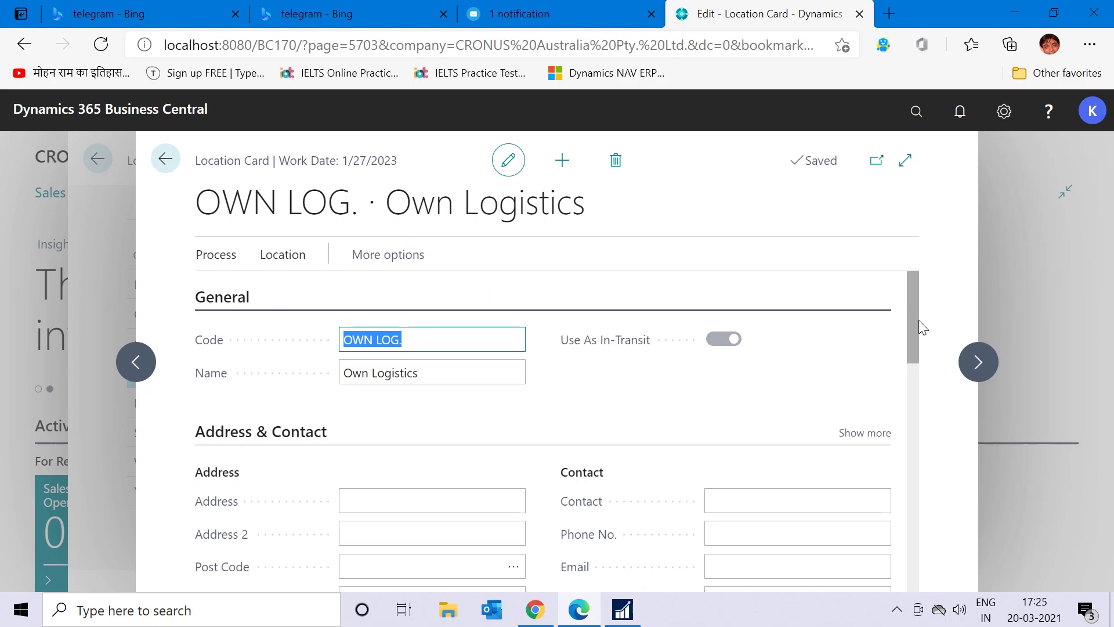
left_click_drag(919, 319, 955, 311)
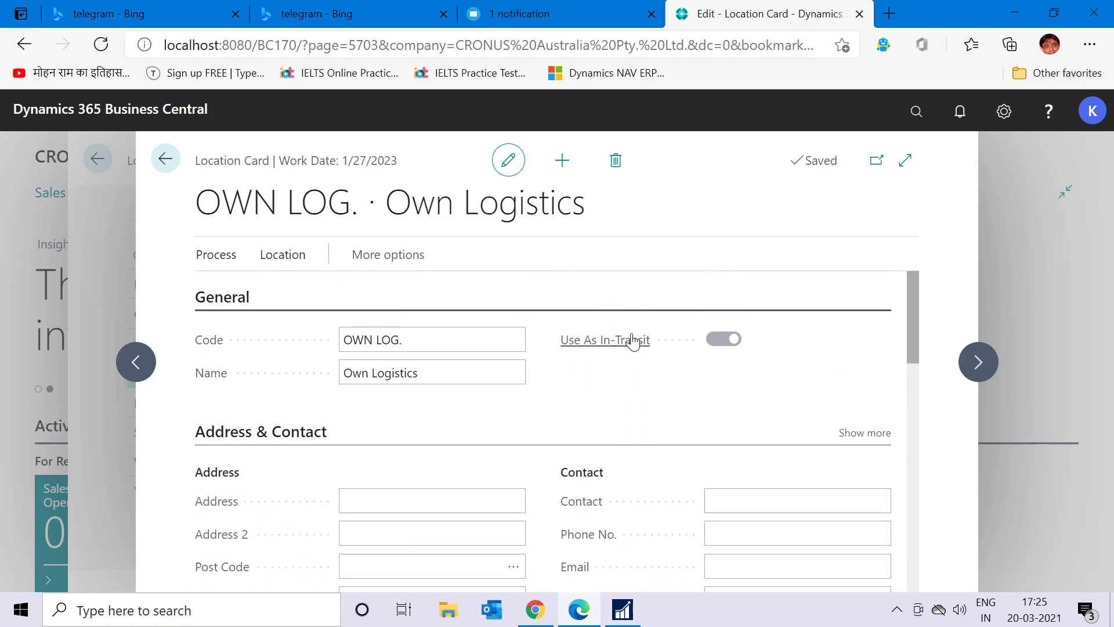
mouse_move(631, 341)
mouse_move(654, 342)
left_click(168, 161)
left_click(169, 160)
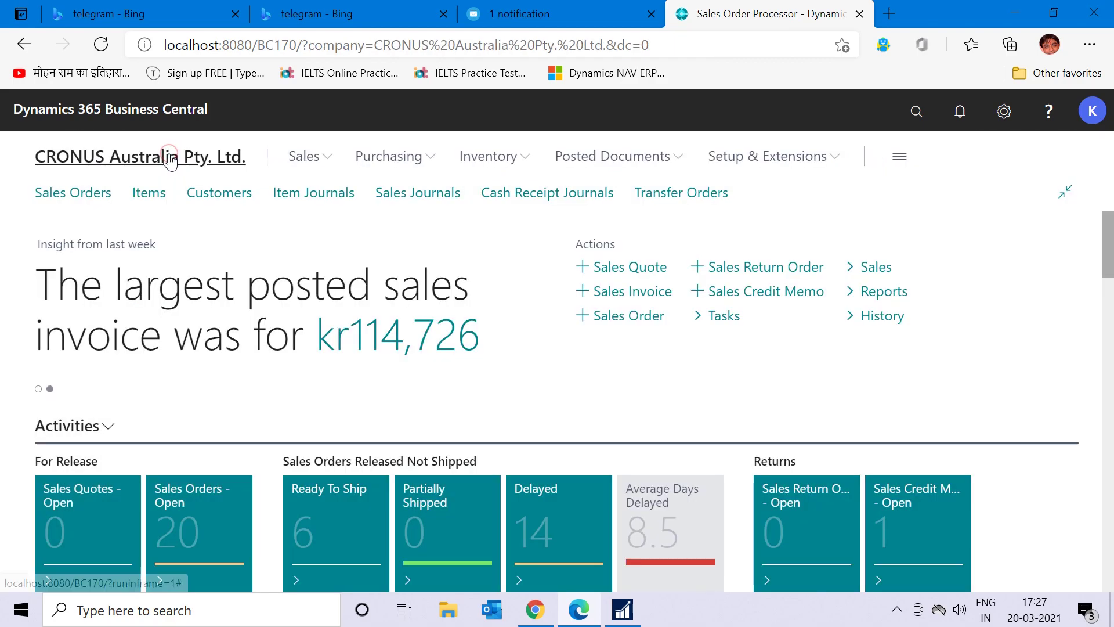
Create a new transfer order with Transfer-from Code BLUE and Transfer-to Code RED
left_click(694, 200)
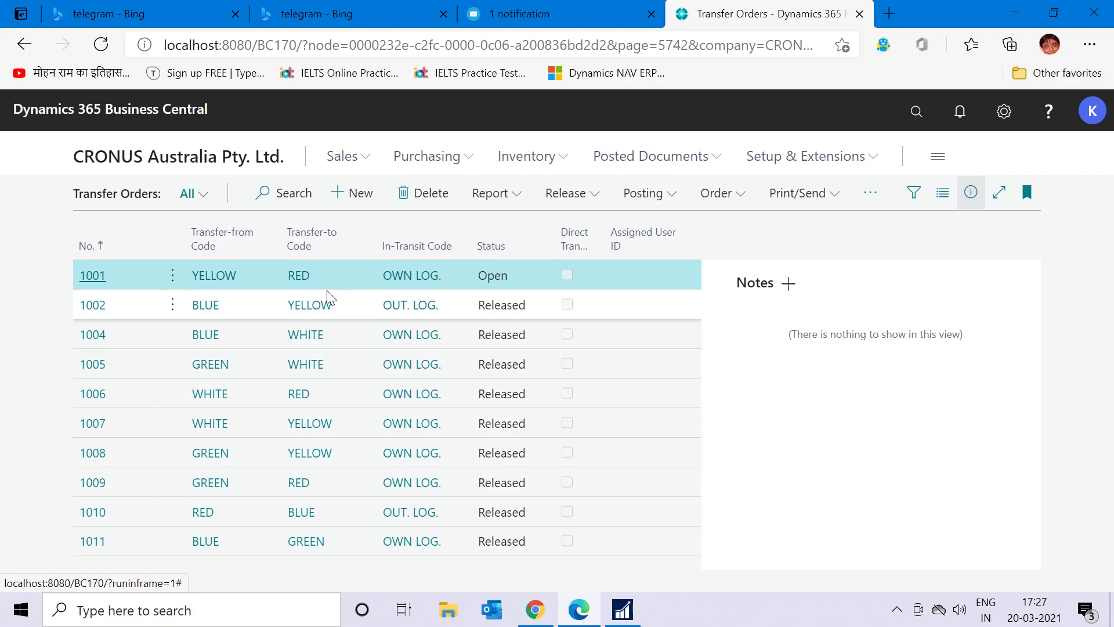
left_click(351, 196)
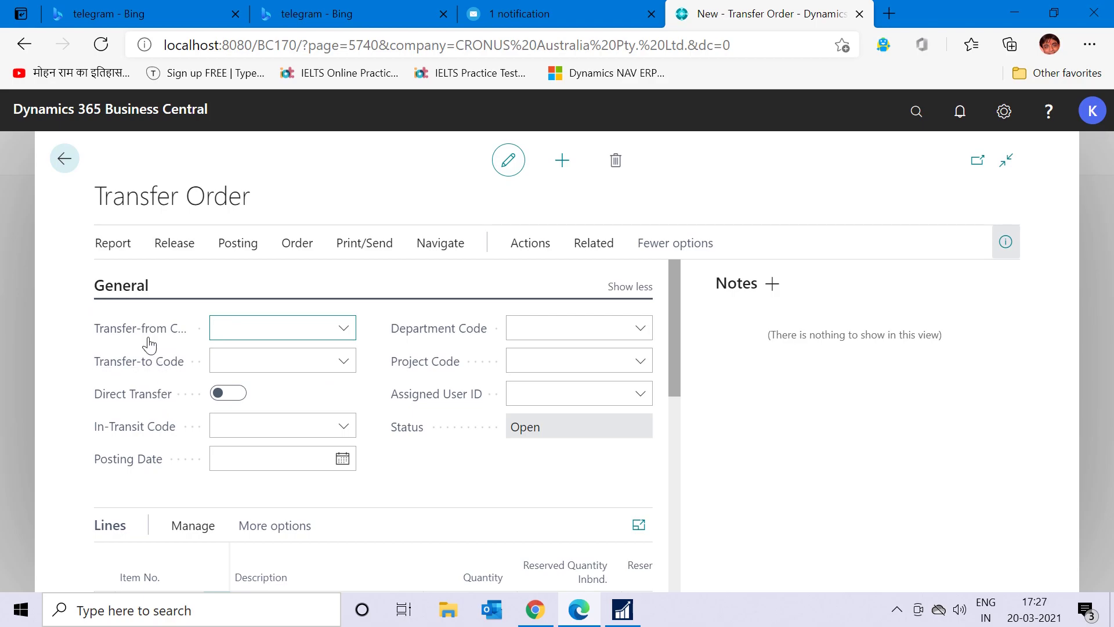
mouse_move(174, 335)
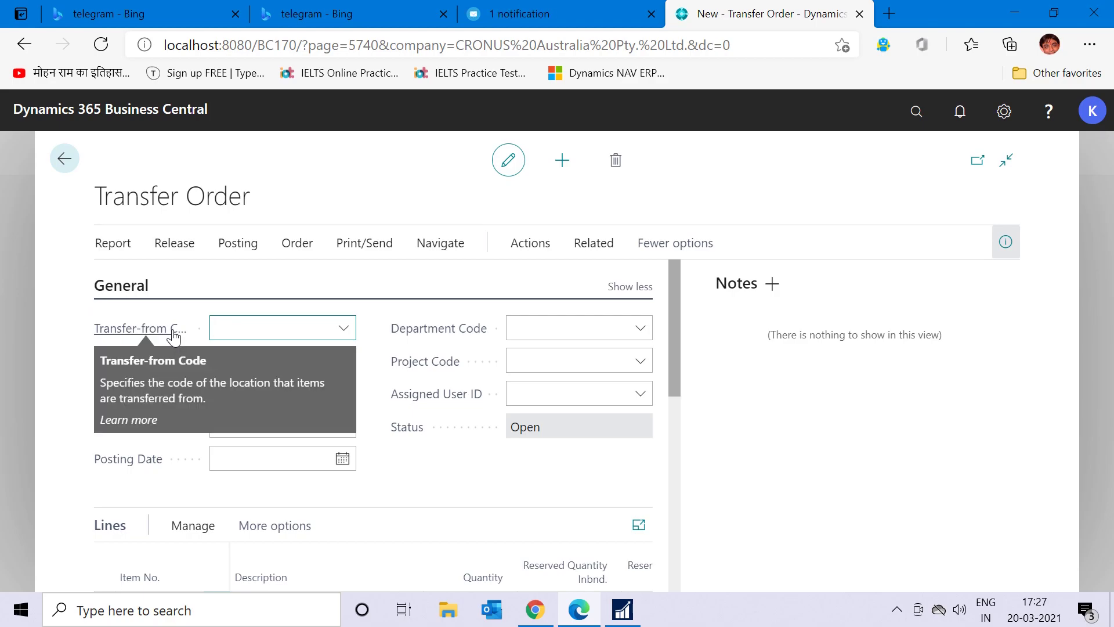
left_click(345, 328)
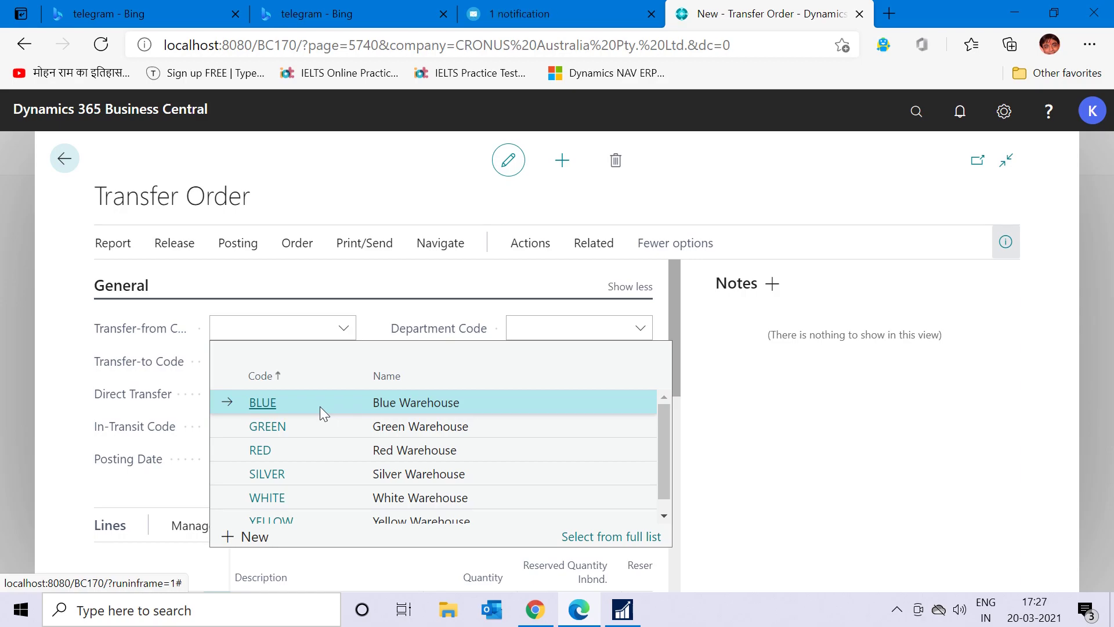
left_click(285, 405)
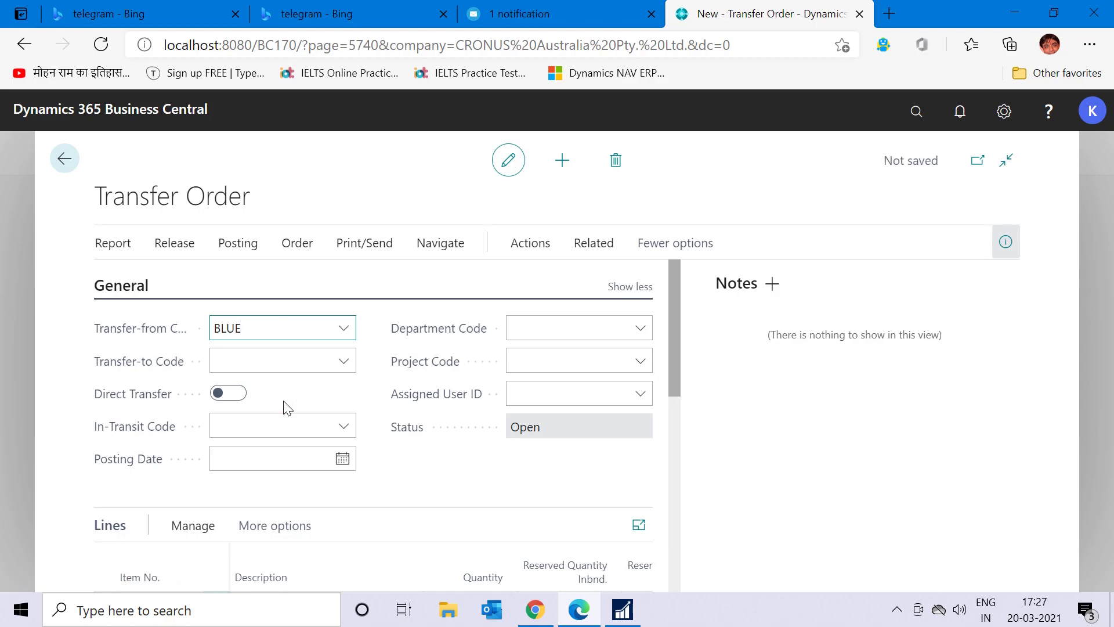
left_click(301, 361)
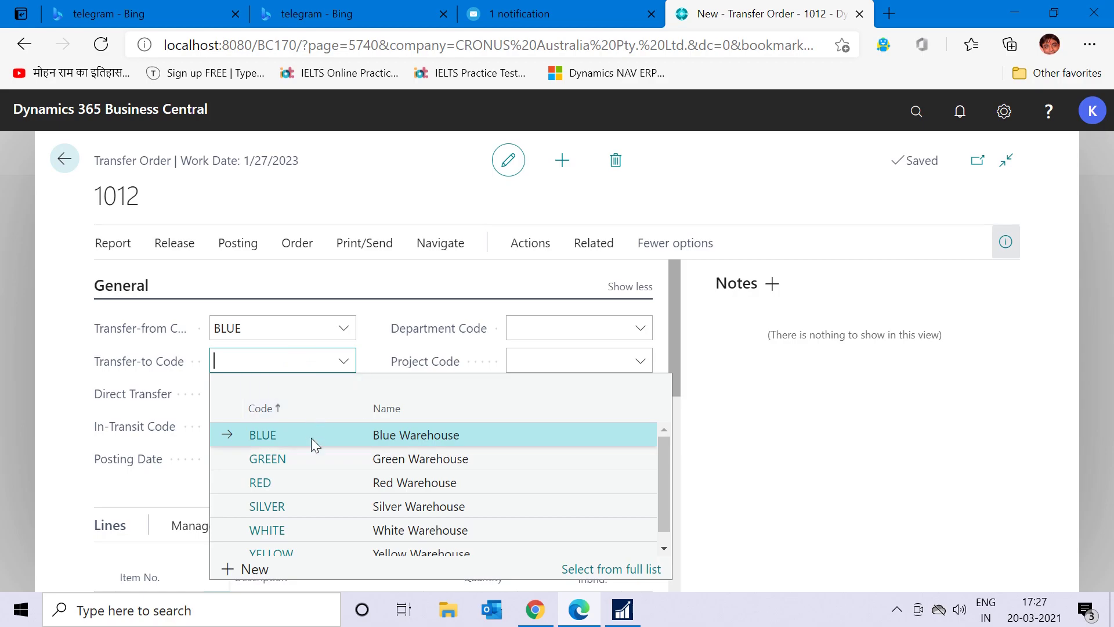
left_click(318, 483)
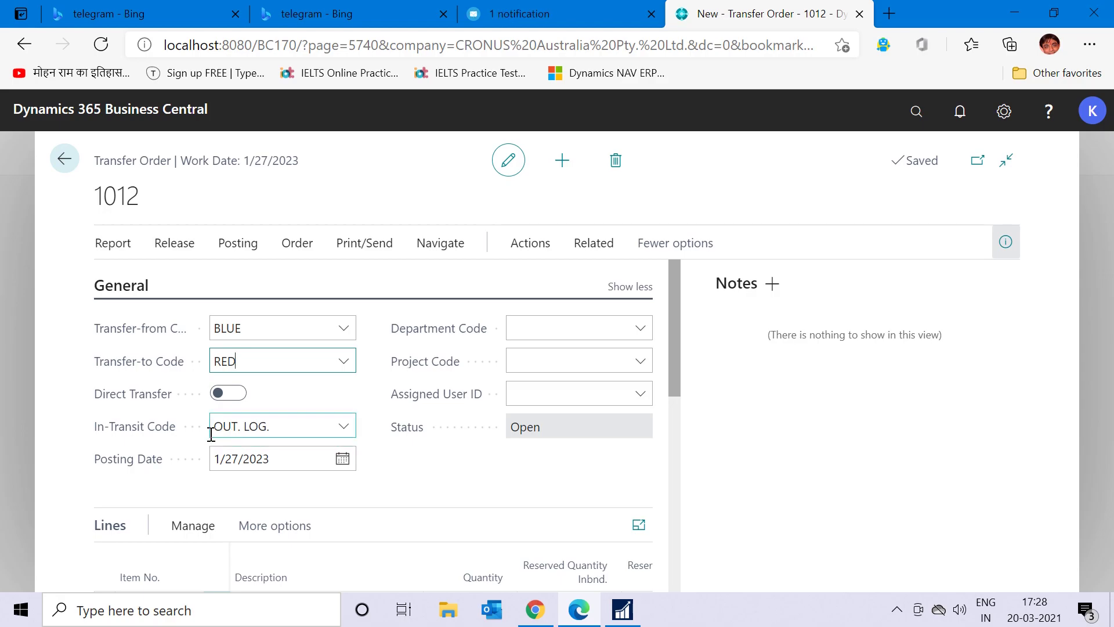
Set the transfer order's In-Transit Code to OWN LOG
mouse_move(128, 434)
left_click(343, 428)
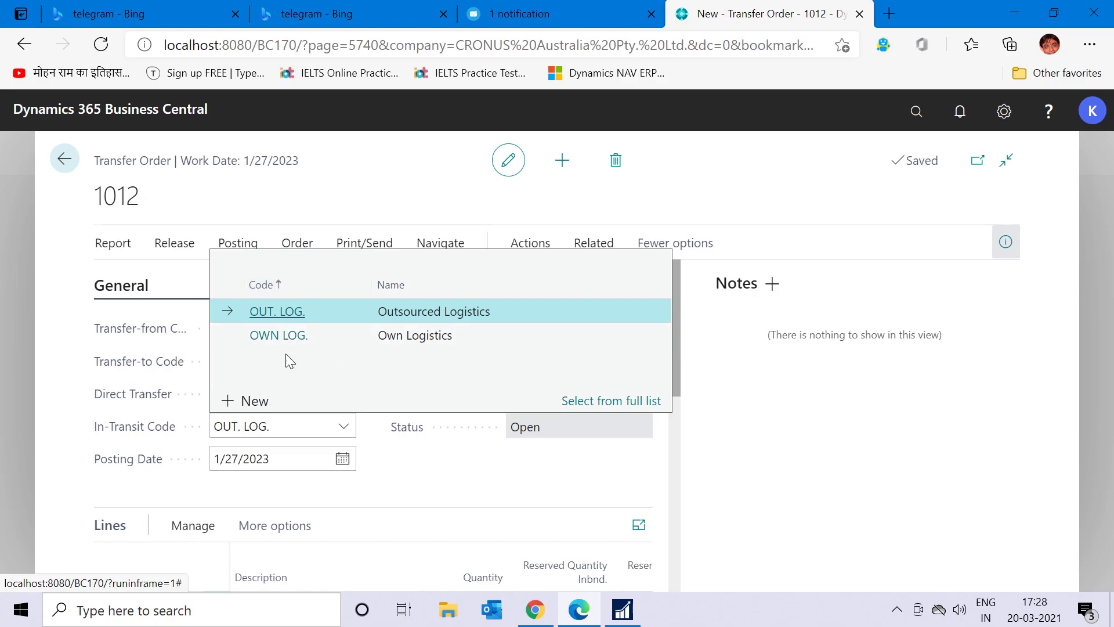
left_click(319, 341)
left_click(314, 361)
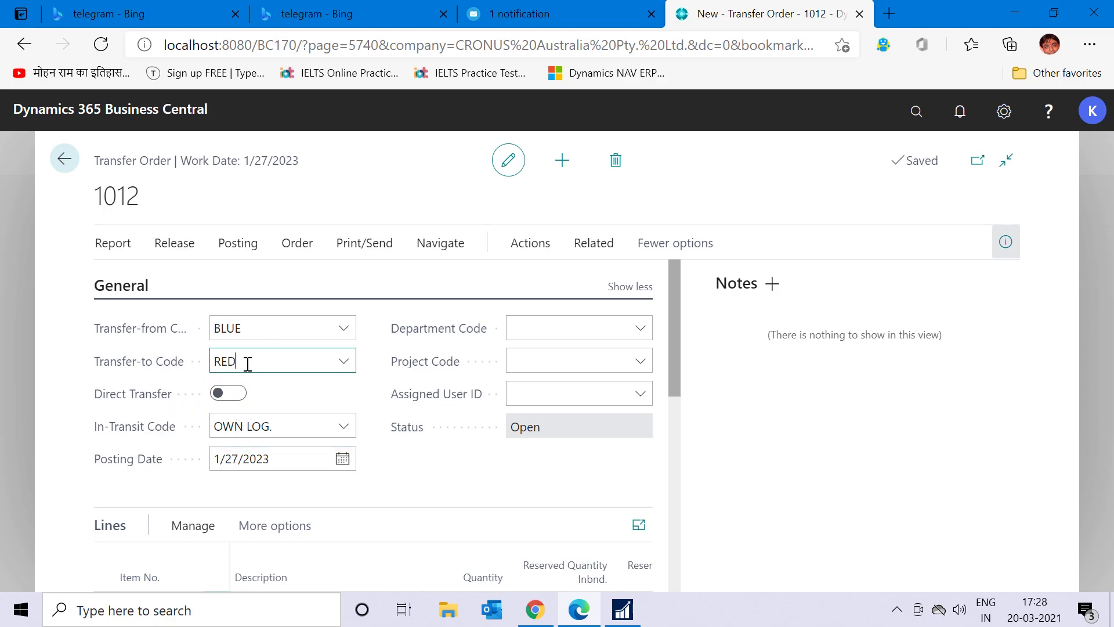
left_click(281, 426)
Add a transfer line for item LS-75 (Loudspeaker, Cherry, 75W) with a quantity of 10
left_click_drag(673, 357, 674, 445)
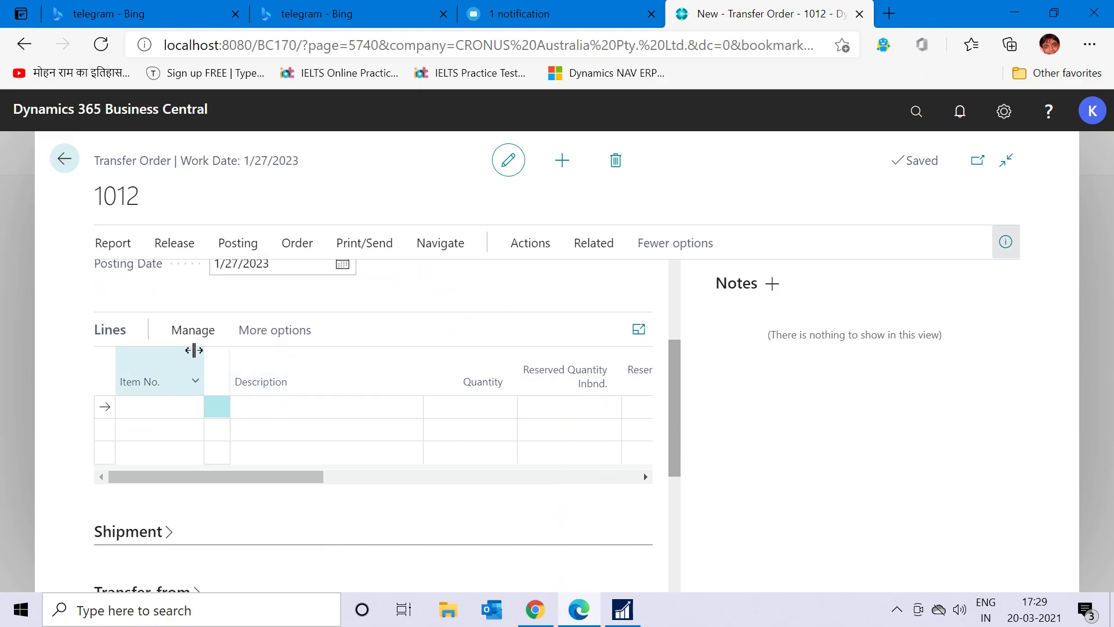
left_click(183, 410)
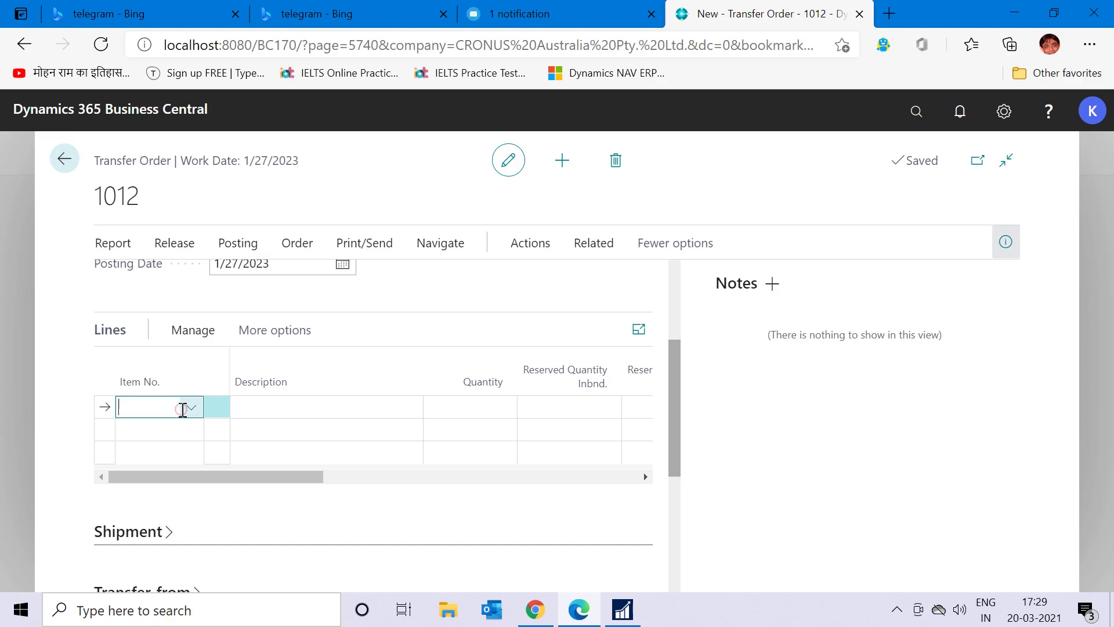
type("ls-75")
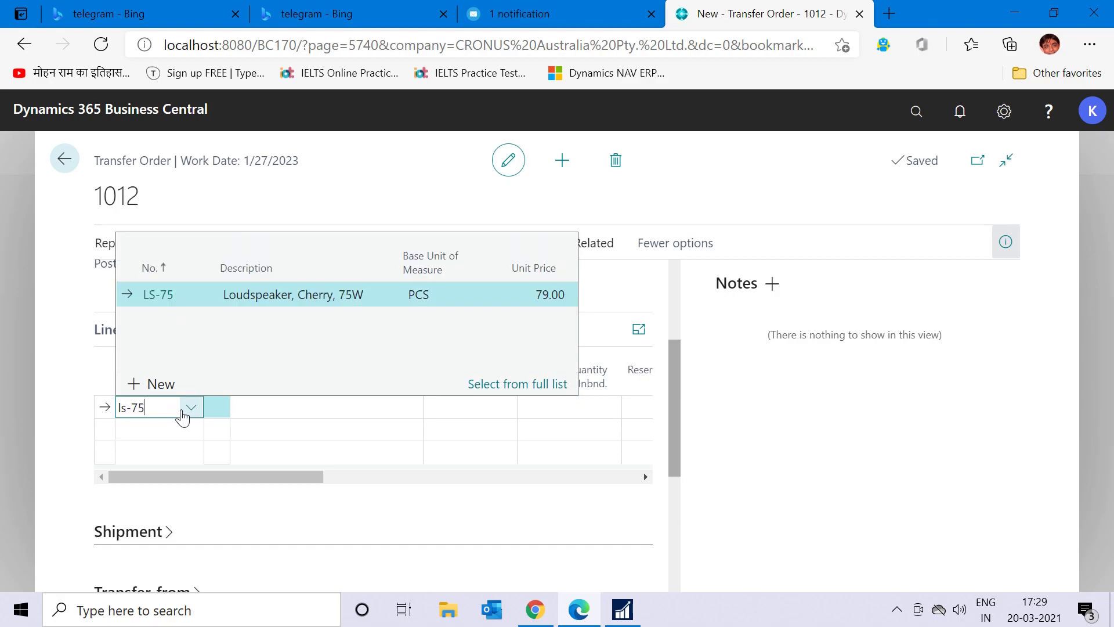
left_click(186, 300)
key("Tab")
key("Tab")
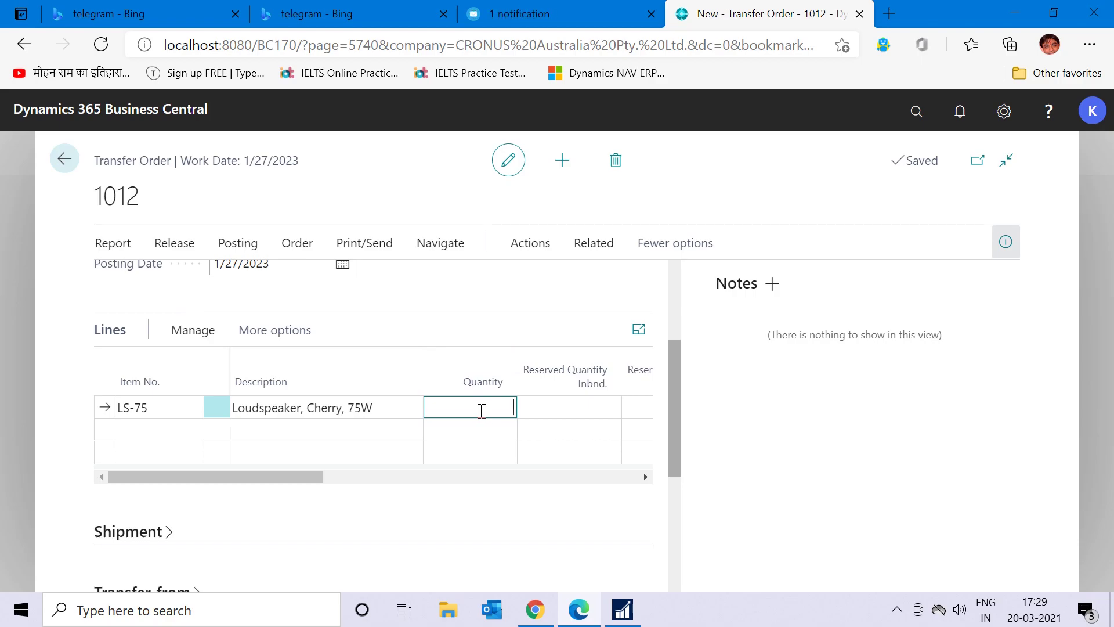
type("10")
key("Tab")
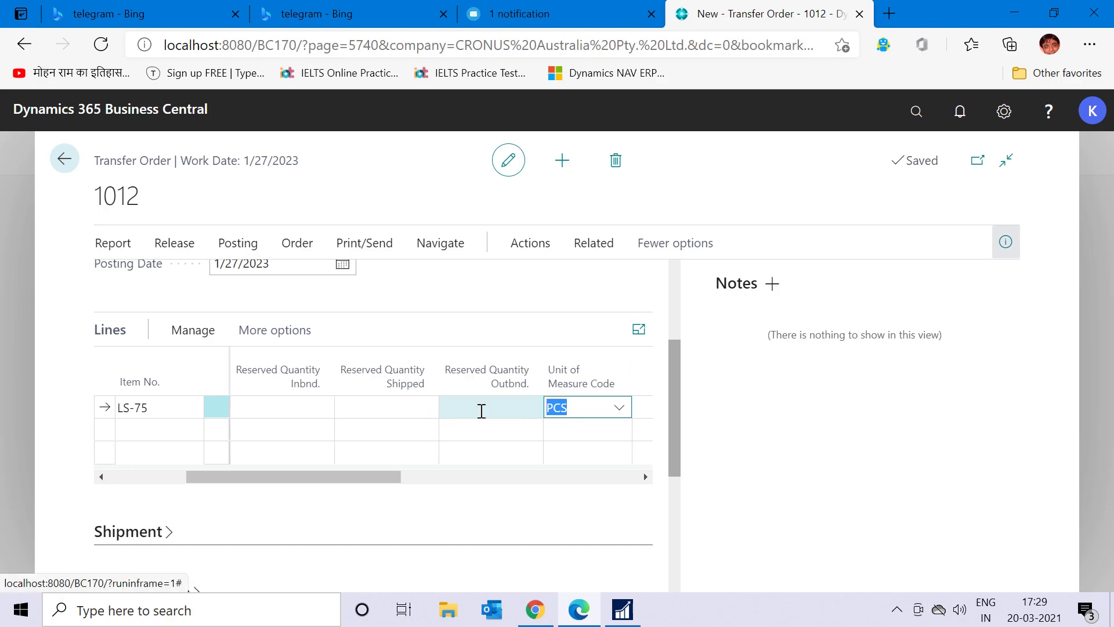
Check the LS-75 line's Qty. to Ship and post the transfer order with the Ship option
left_click_drag(386, 482, 479, 478)
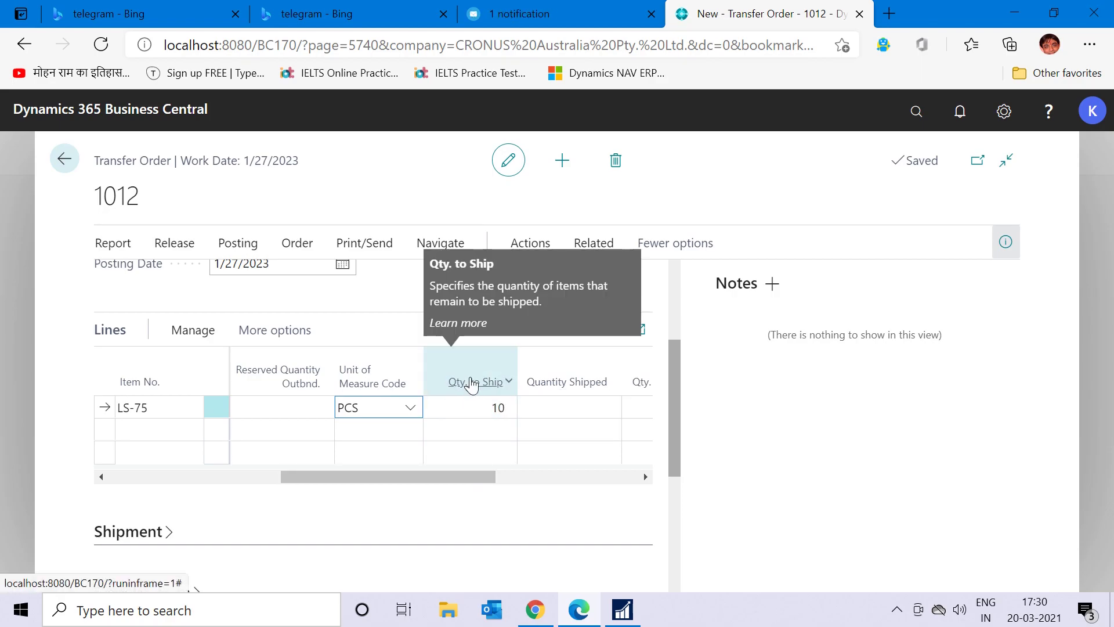
left_click(495, 408)
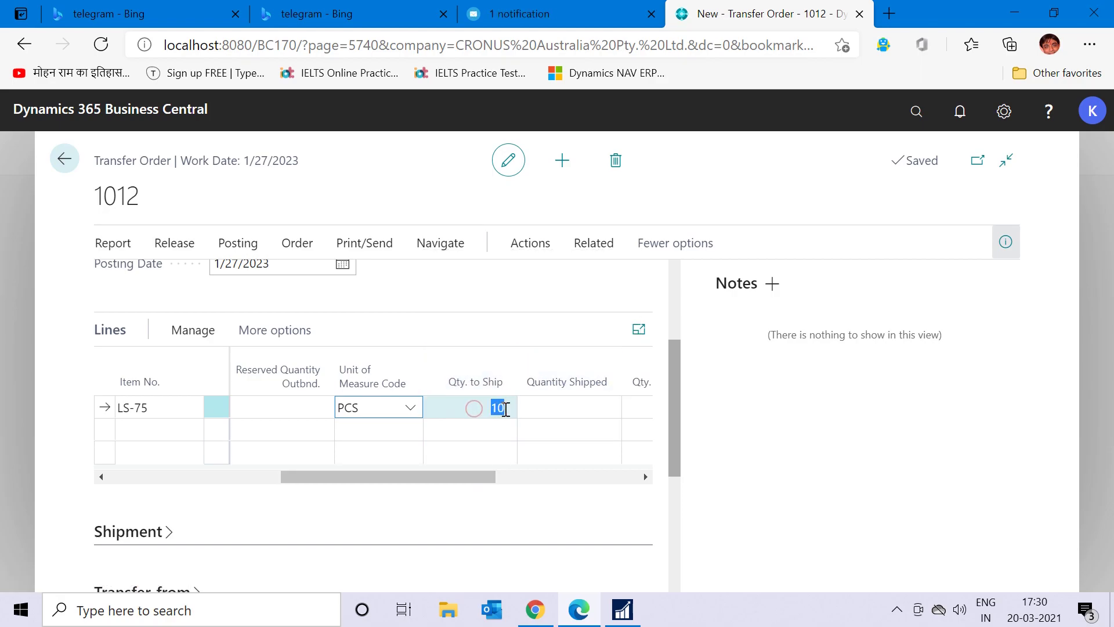
left_click(506, 408)
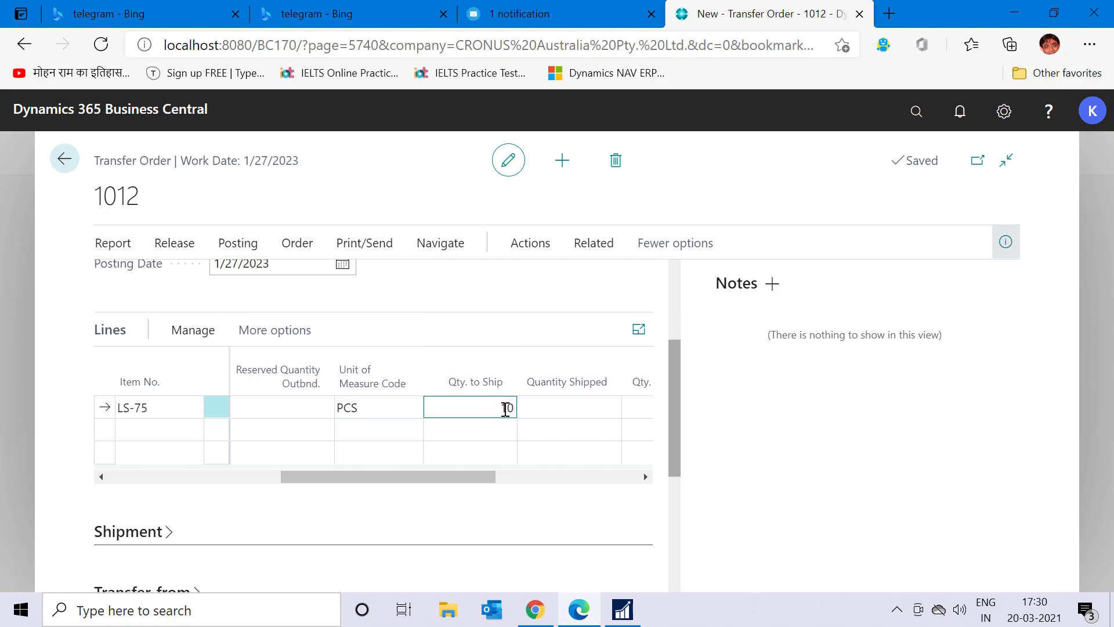
left_click_drag(490, 405, 522, 409)
left_click(251, 243)
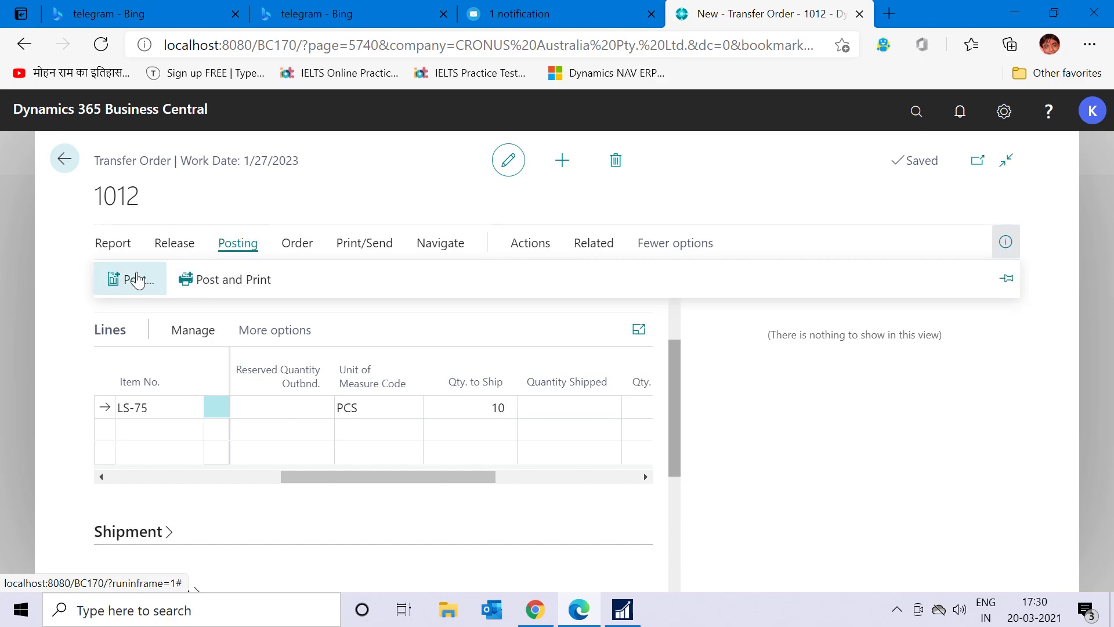
left_click(136, 278)
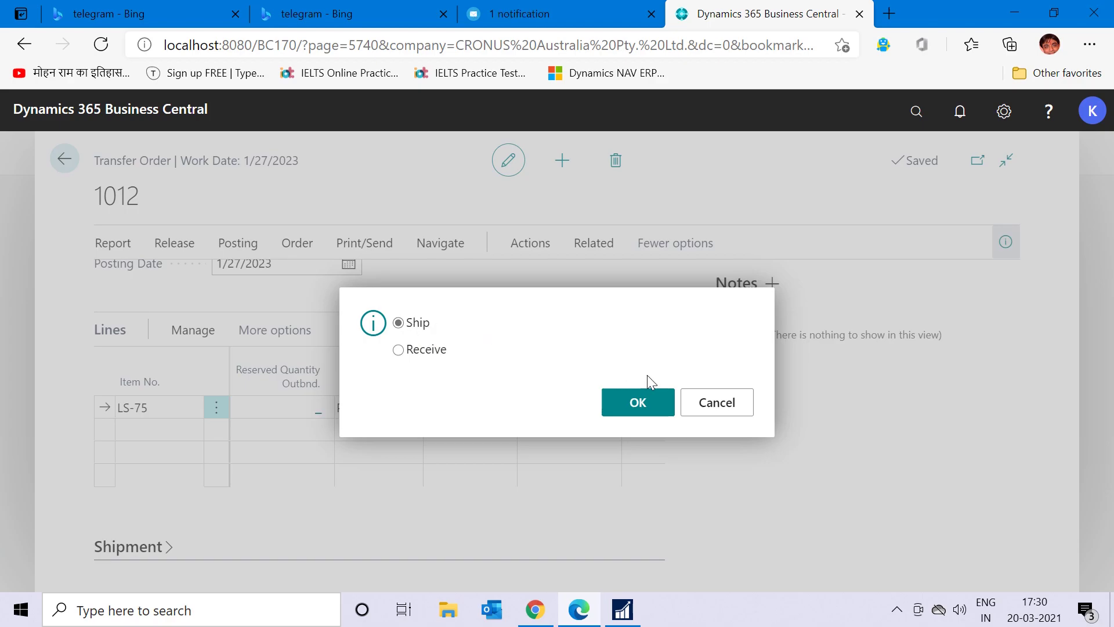
left_click(657, 408)
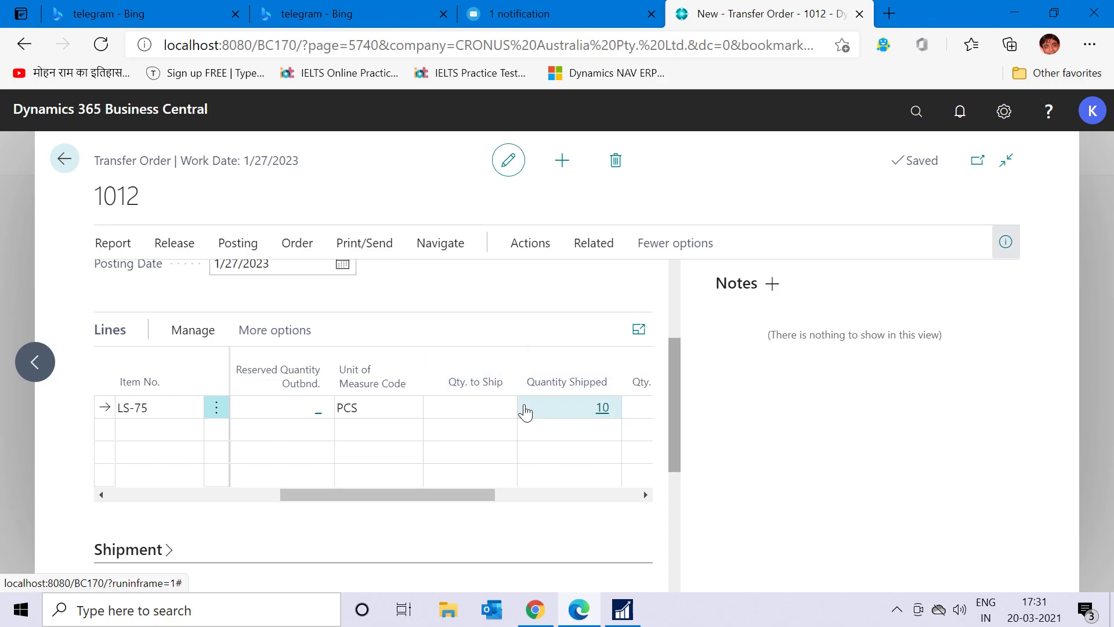
Review the order's shipped quantity and status, and set the LS-75 line's Qty. to Receive to 9
left_click_drag(450, 500, 506, 496)
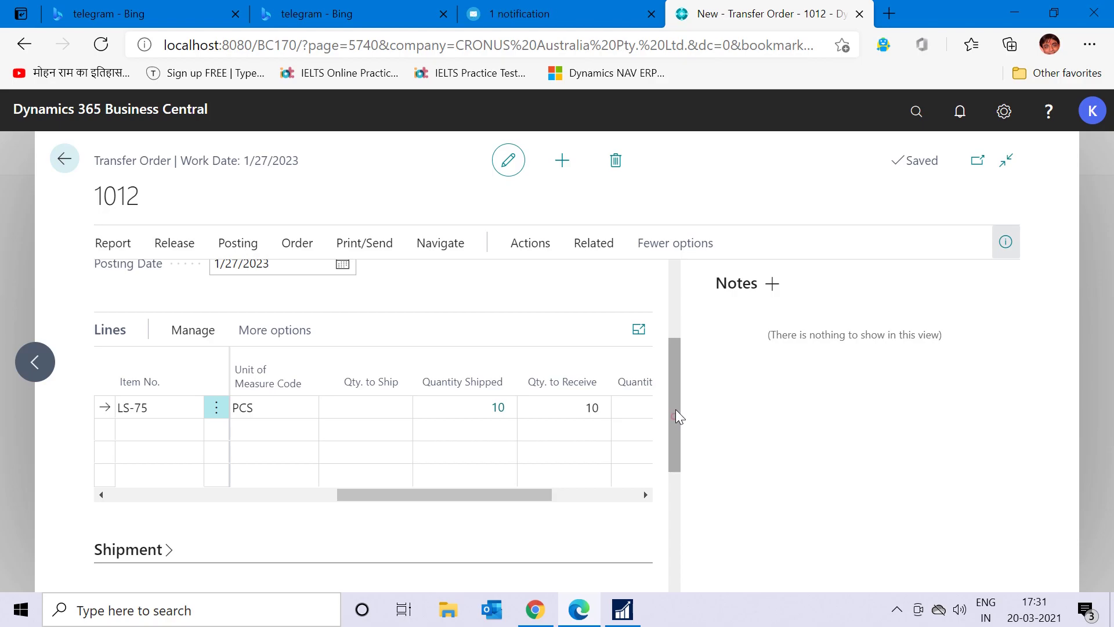
left_click_drag(676, 409, 678, 356)
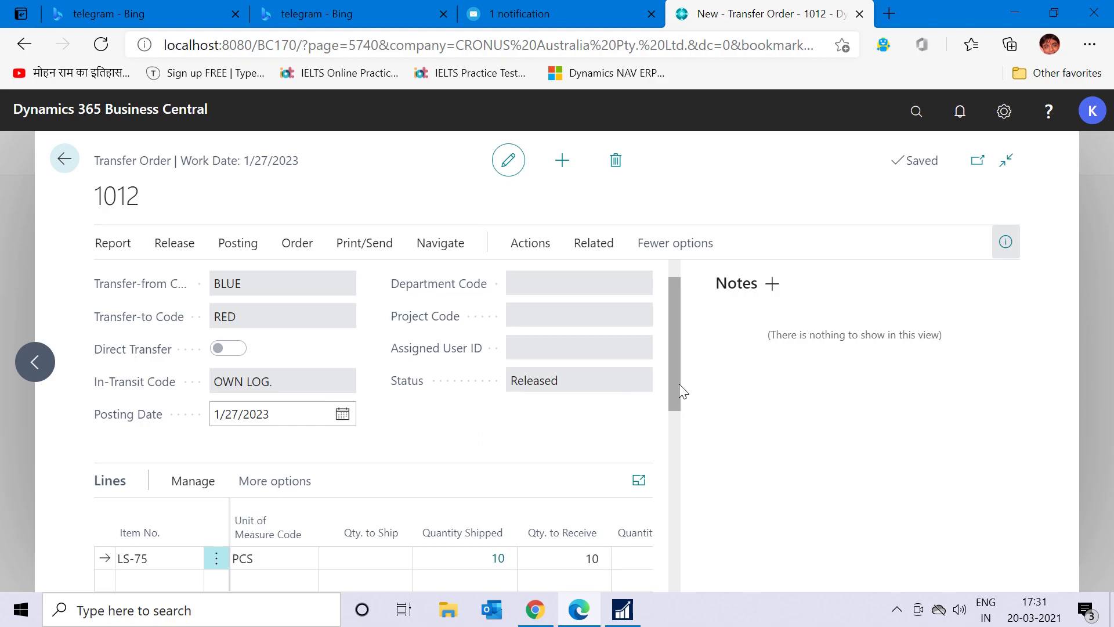
left_click_drag(674, 377, 675, 411)
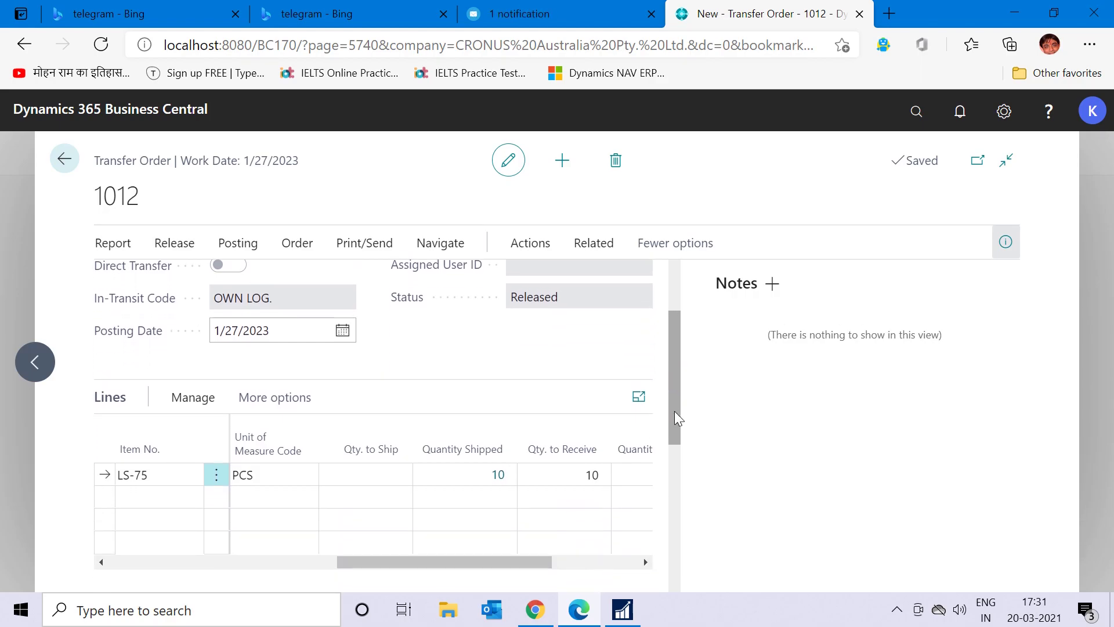
left_click_drag(520, 560, 559, 557)
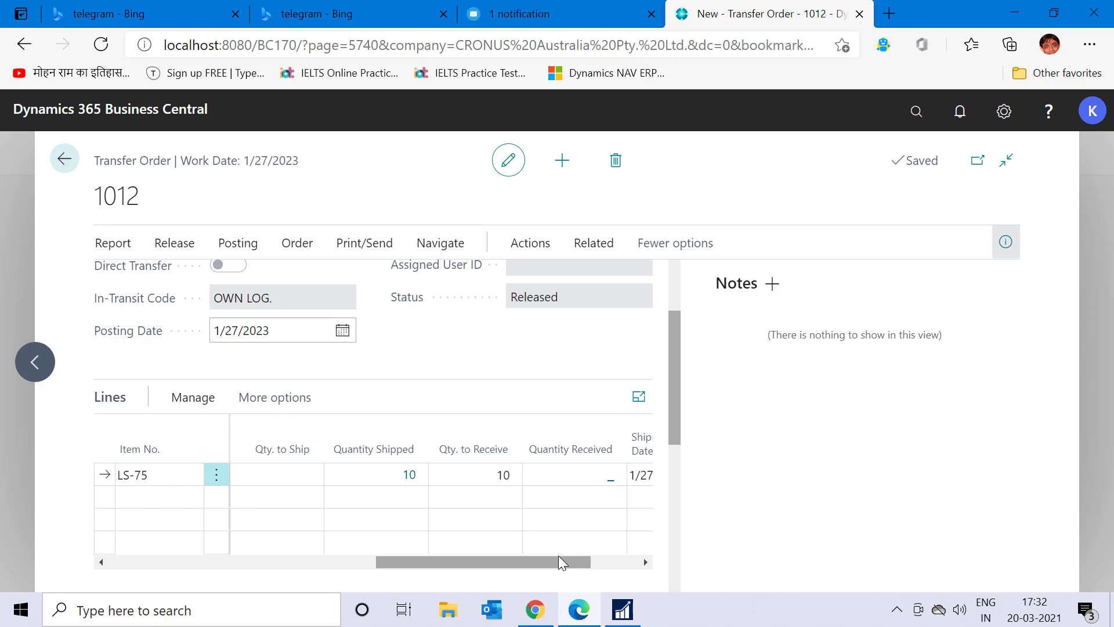
left_click(508, 476)
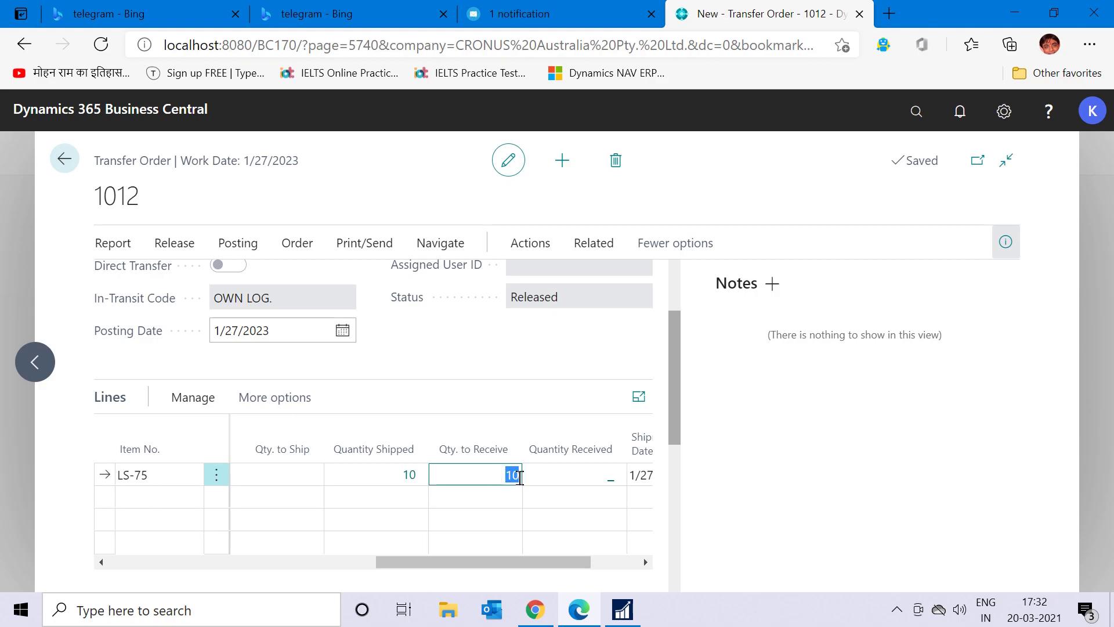
type("9")
key("Tab")
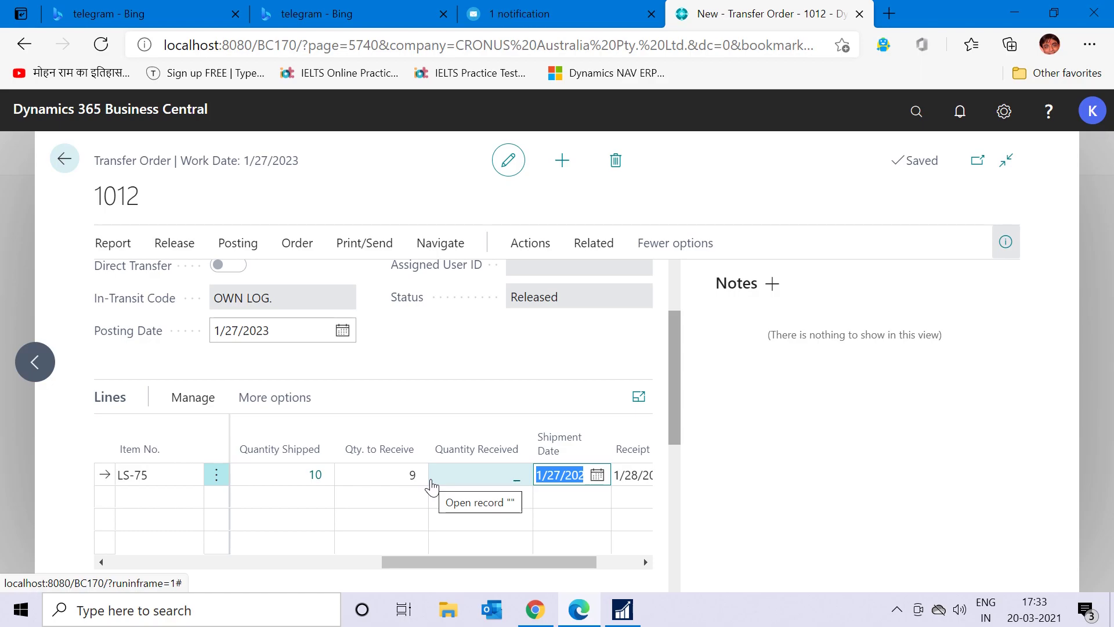
Change the LS-75 line's Qty. to Receive back to 10
left_click(413, 474)
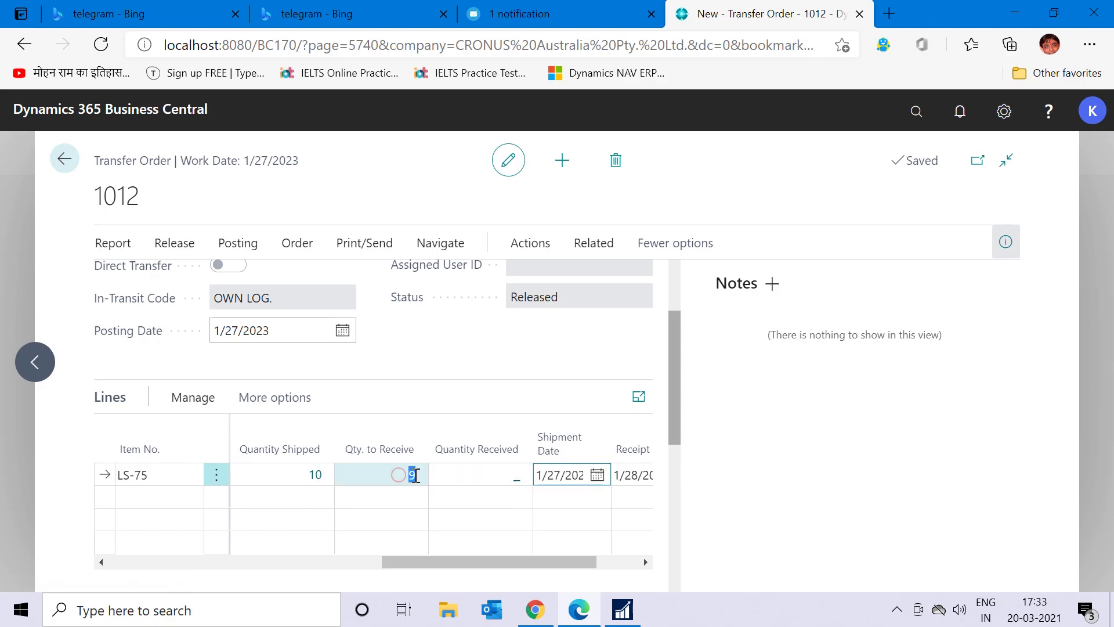
key("BackSpace")
type("10")
key("Tab")
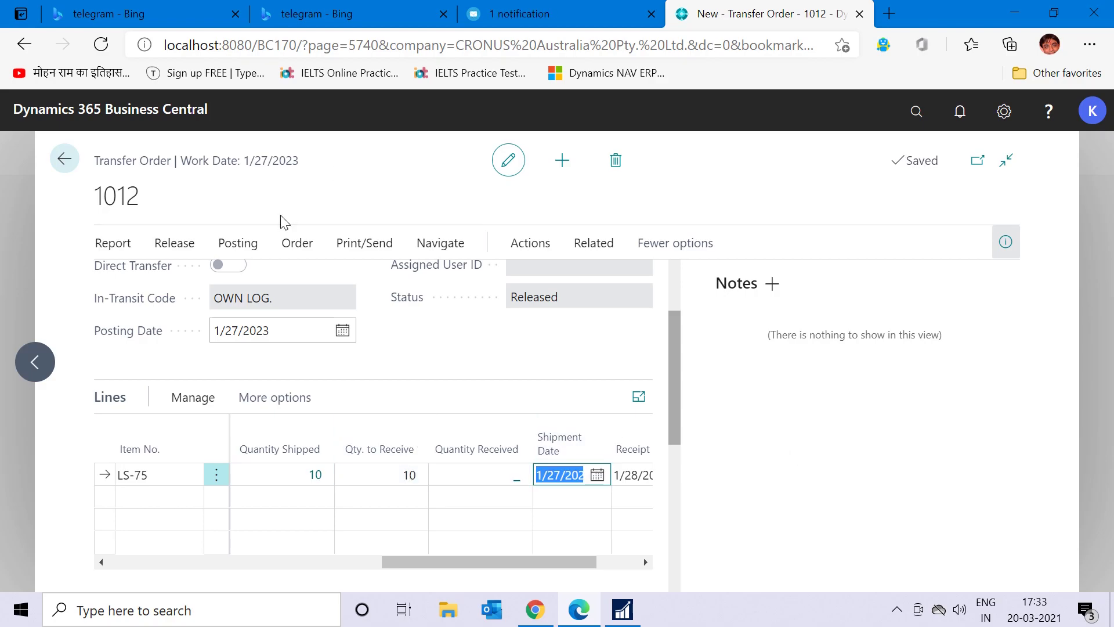
Post the transfer order with the Receive option
left_click(244, 248)
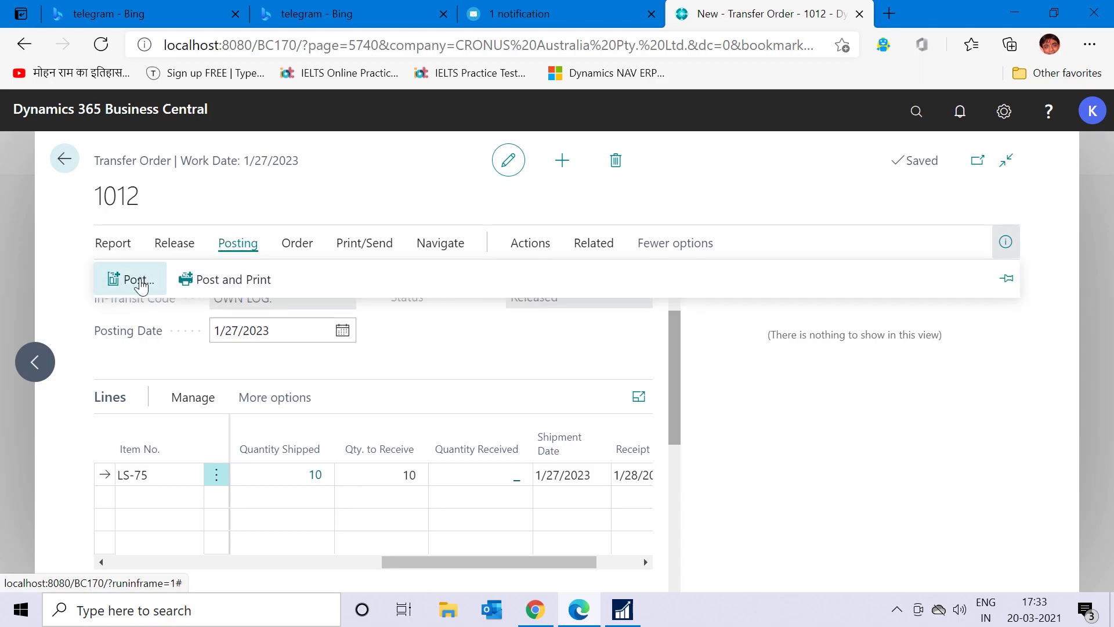
left_click(139, 281)
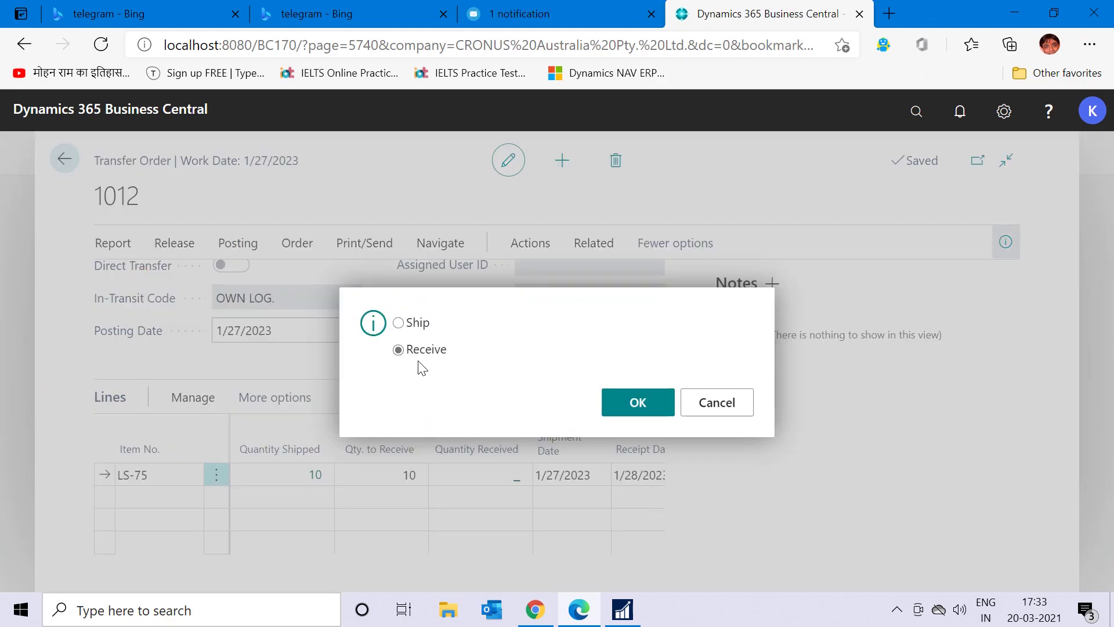
left_click(637, 404)
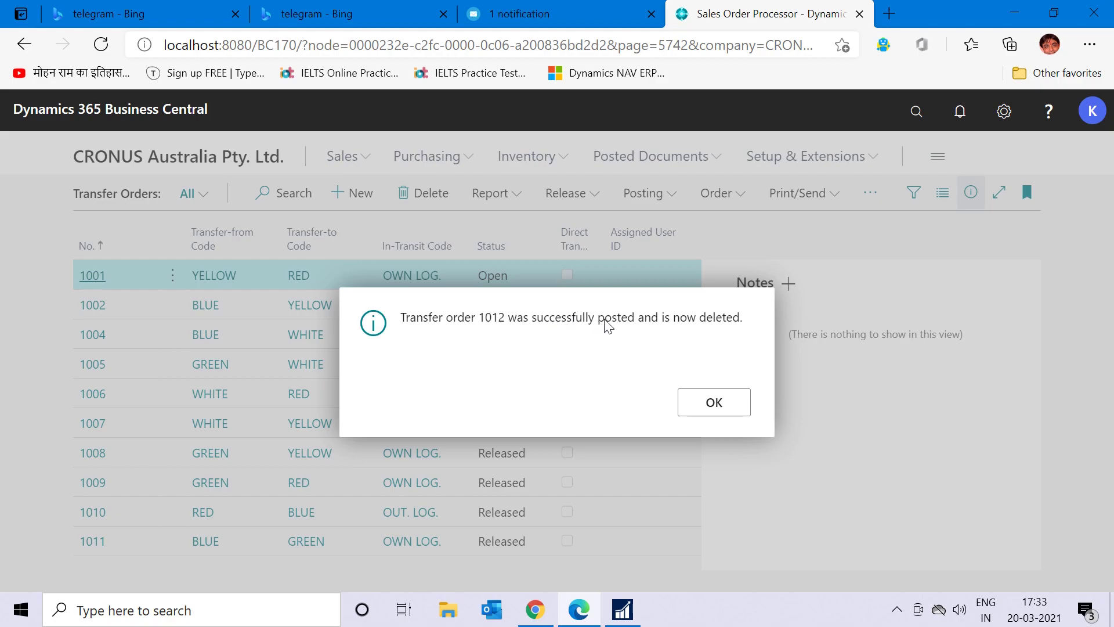
left_click(709, 411)
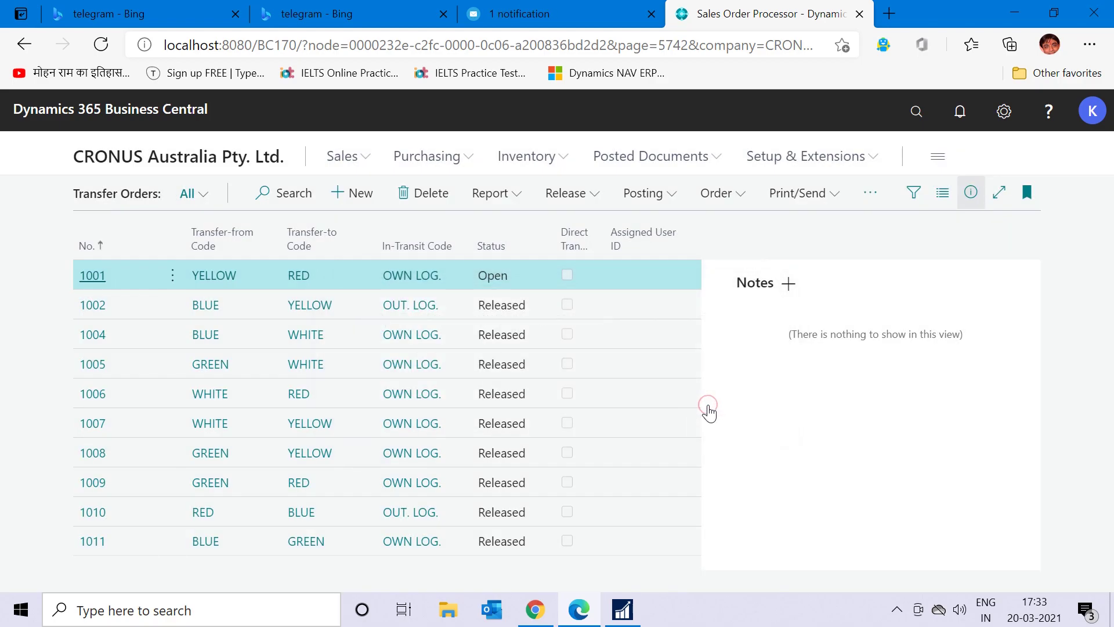
Open the Items list and filter it by No. to item LS-75
left_click(925, 131)
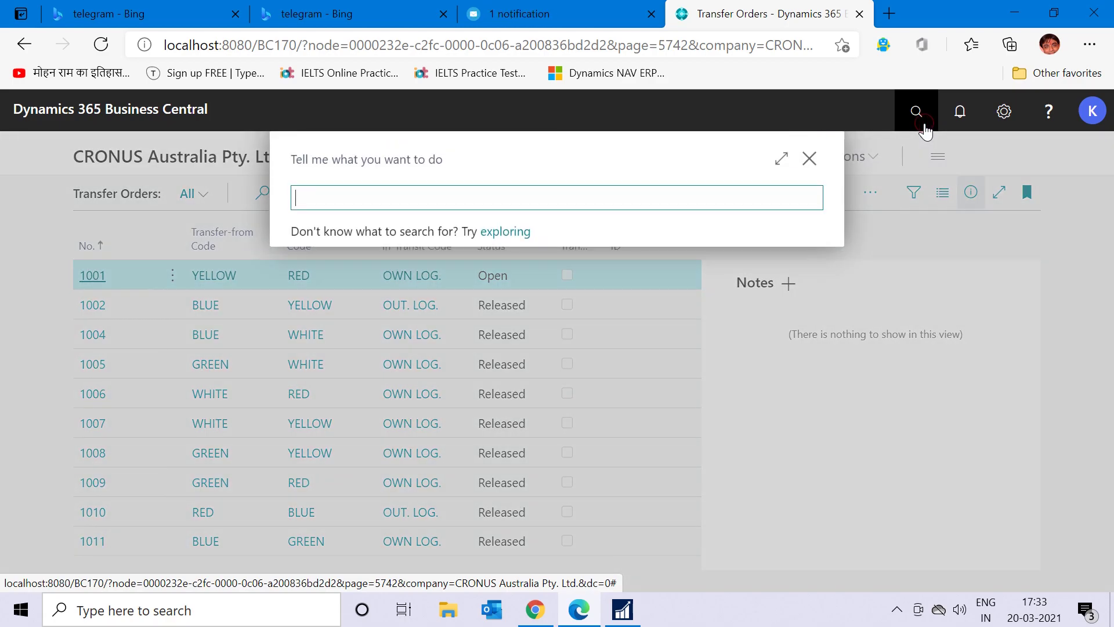
type("ite")
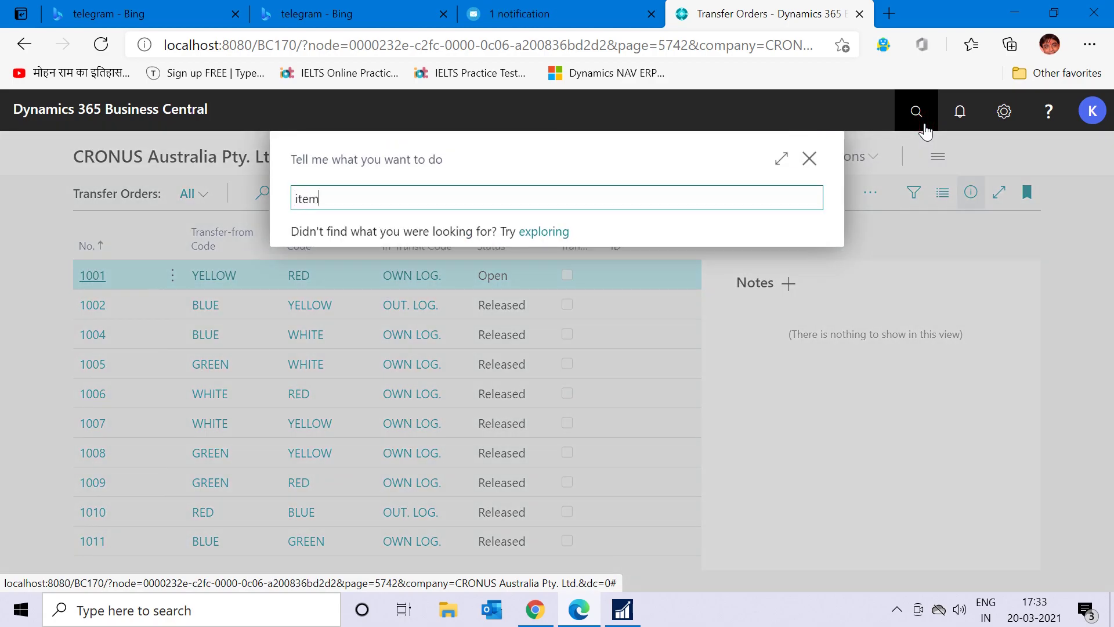
type("m")
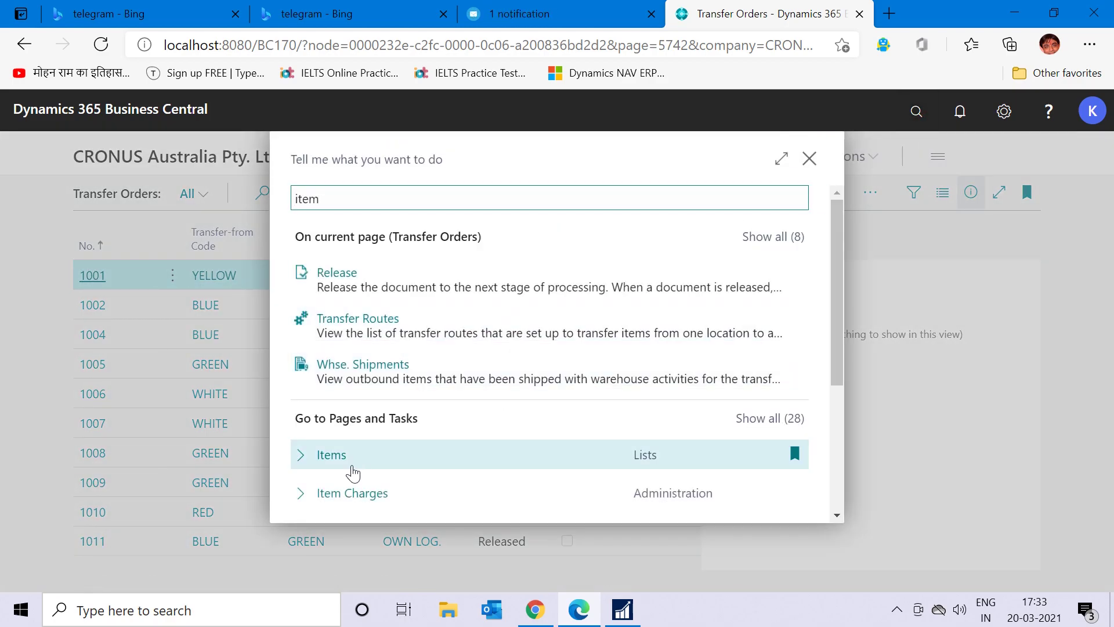
left_click(336, 464)
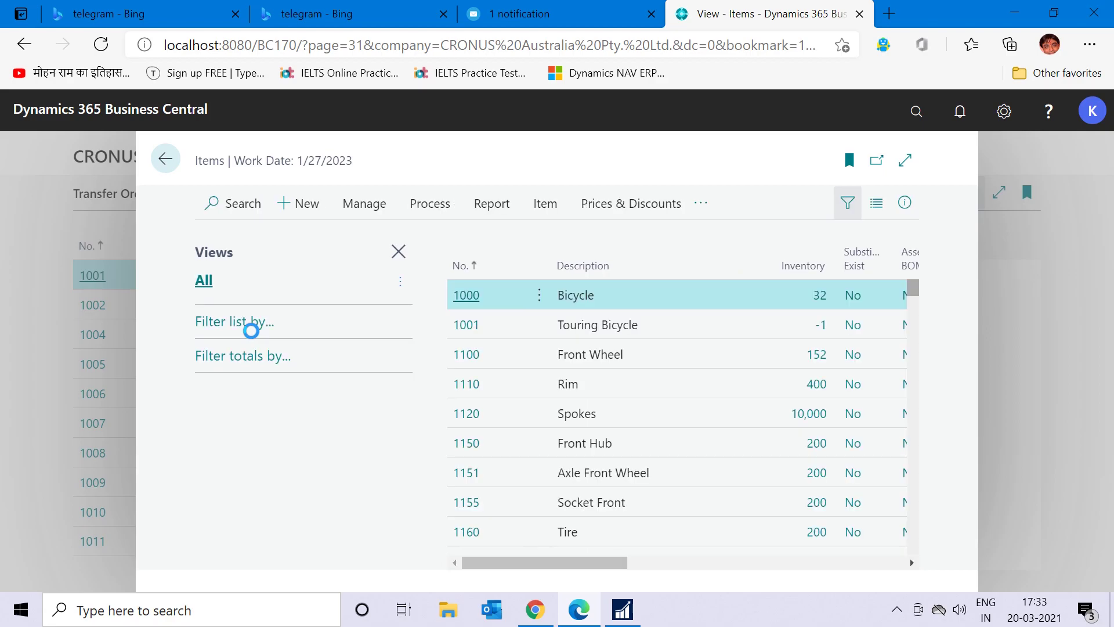
left_click(259, 325)
left_click(235, 356)
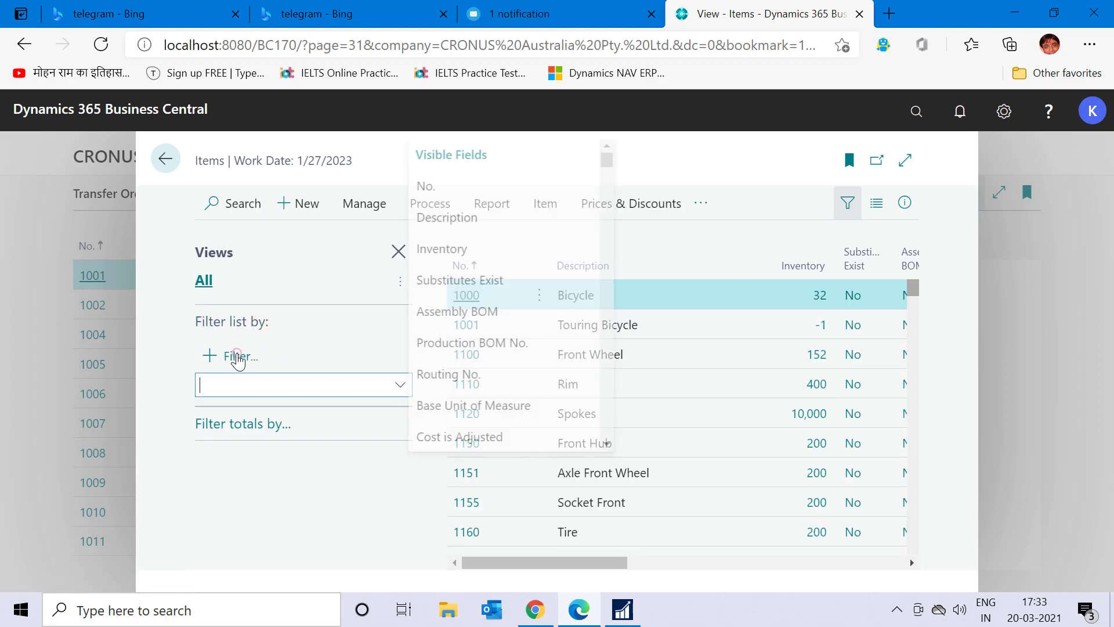
left_click(471, 192)
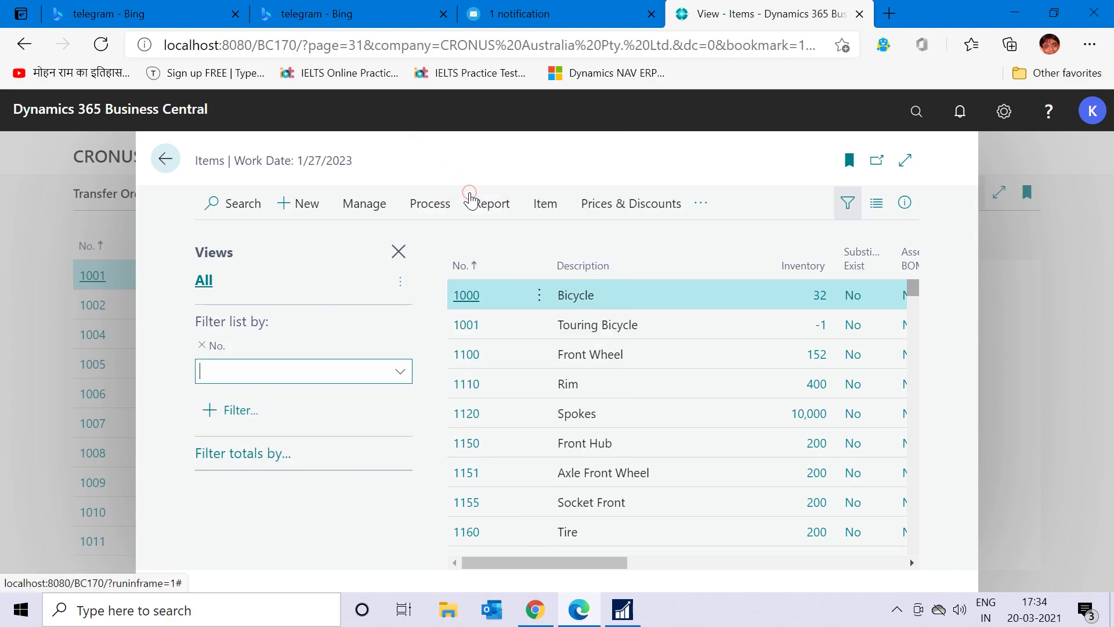
type("ls-75")
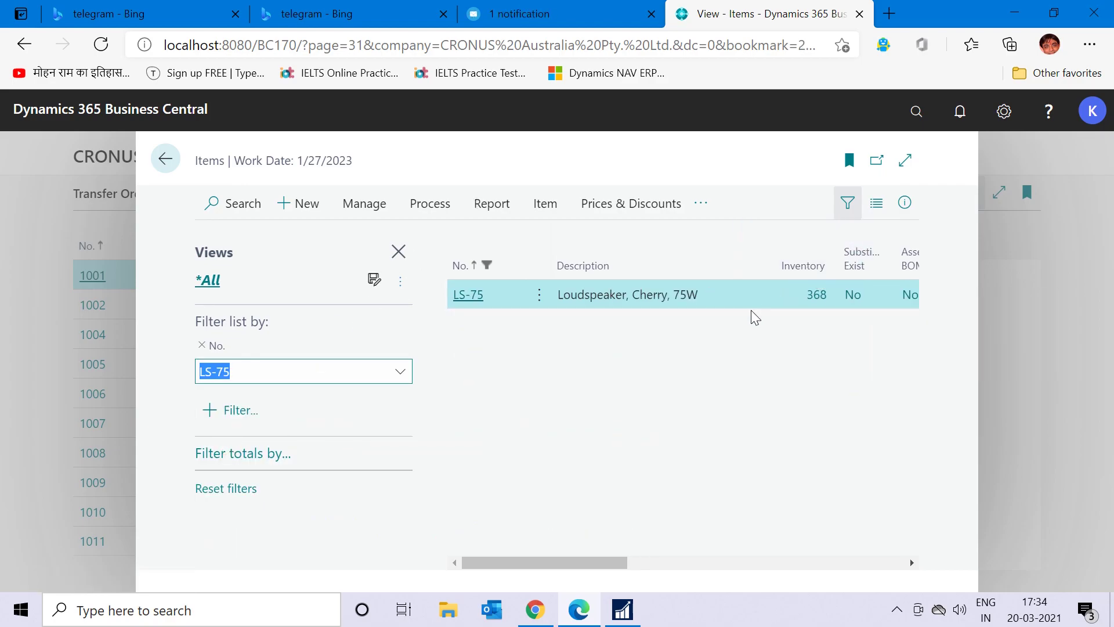
Open LS-75's item ledger entries from its inventory figure and examine the transfer entries' document types, location codes and quantities
left_click(817, 295)
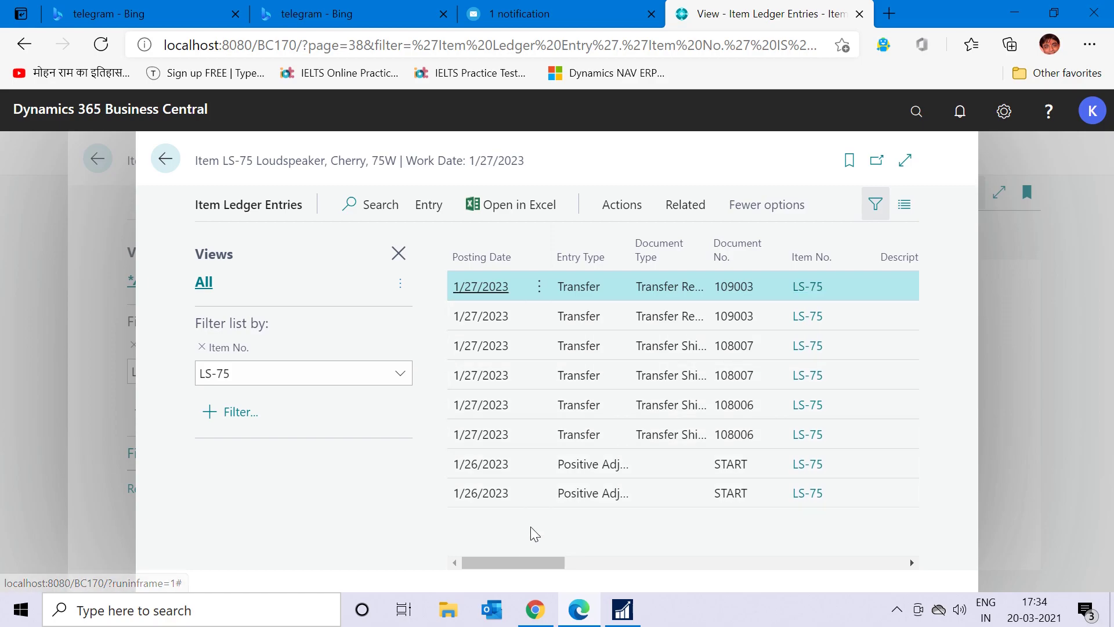
left_click_drag(522, 556, 538, 561)
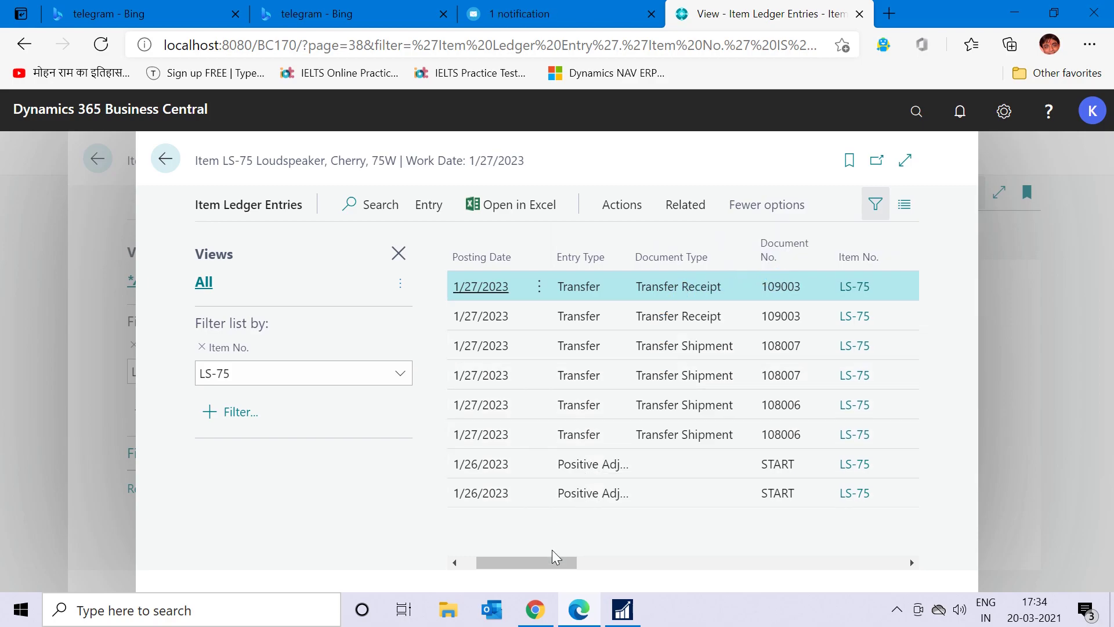
left_click_drag(552, 558, 660, 562)
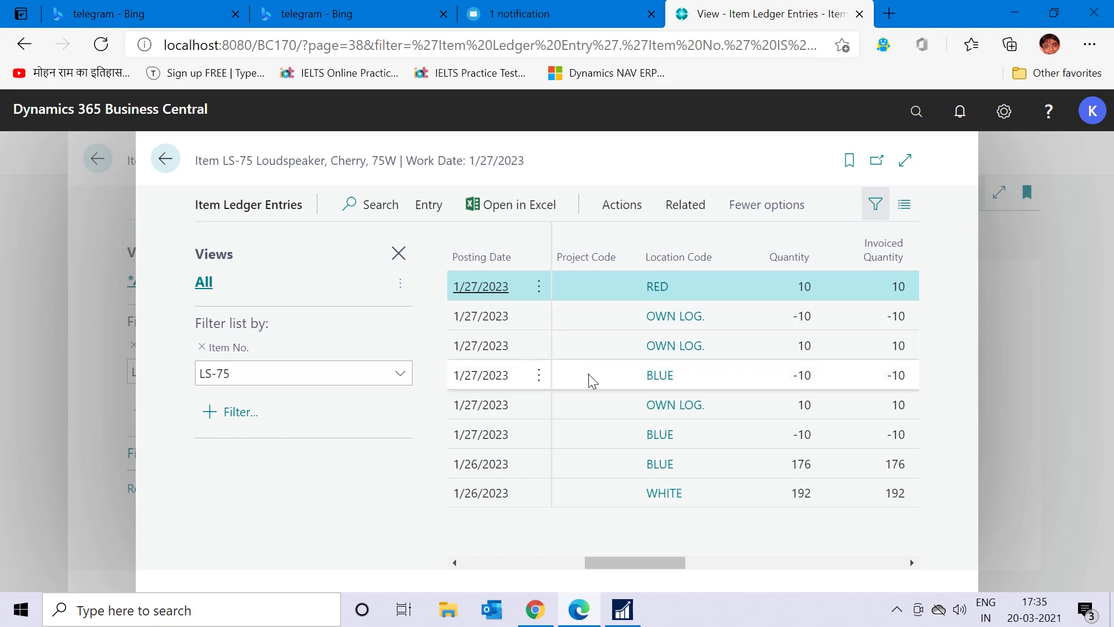
left_click_drag(590, 371, 600, 295)
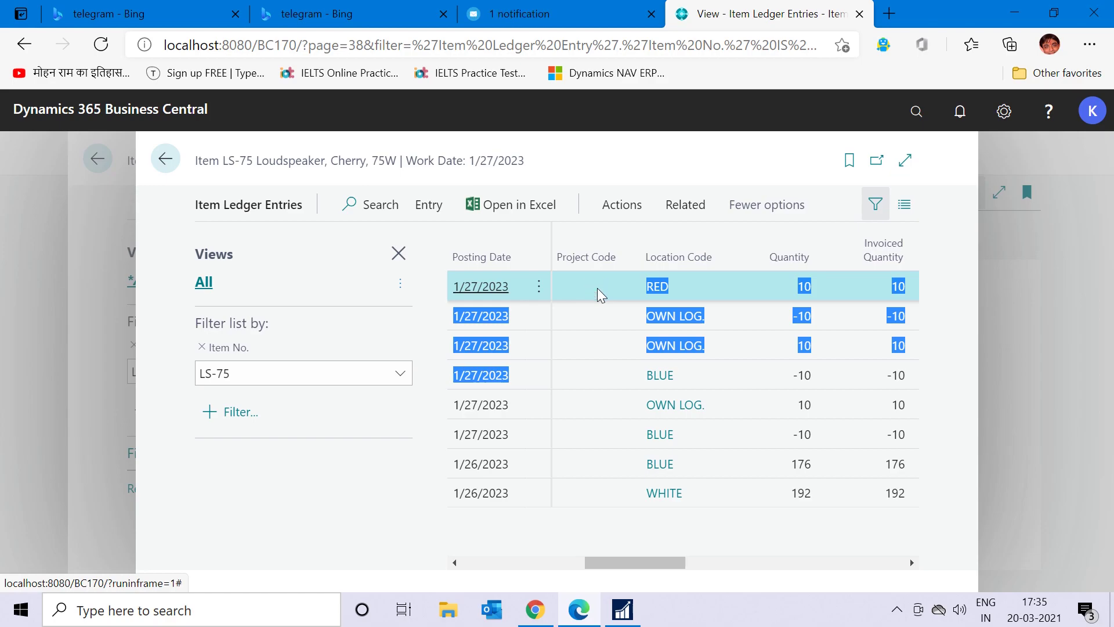
left_click(594, 346)
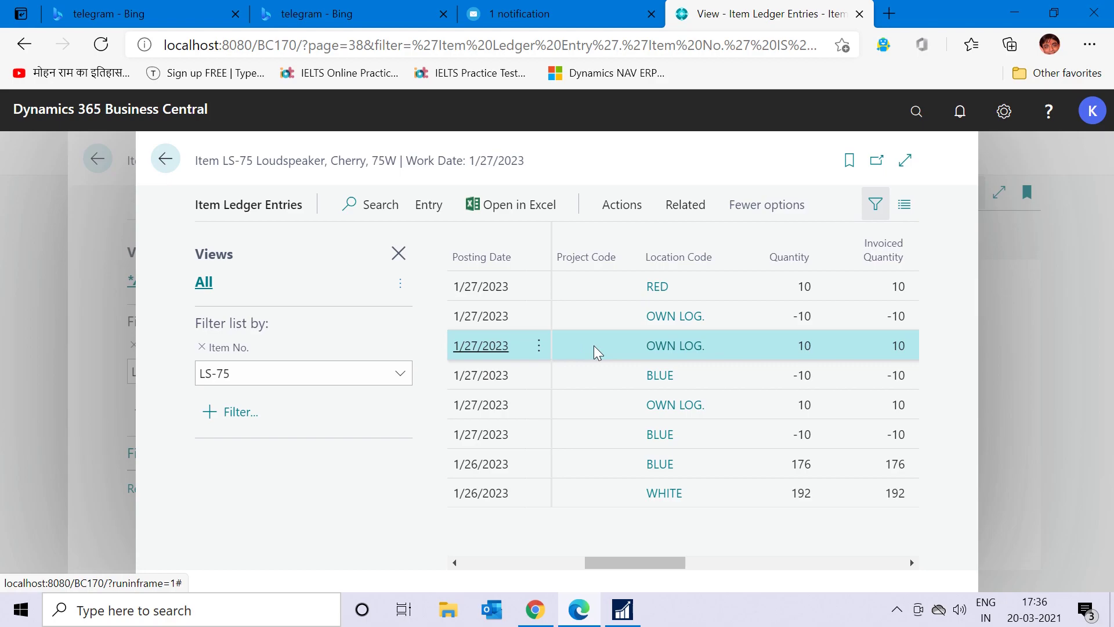